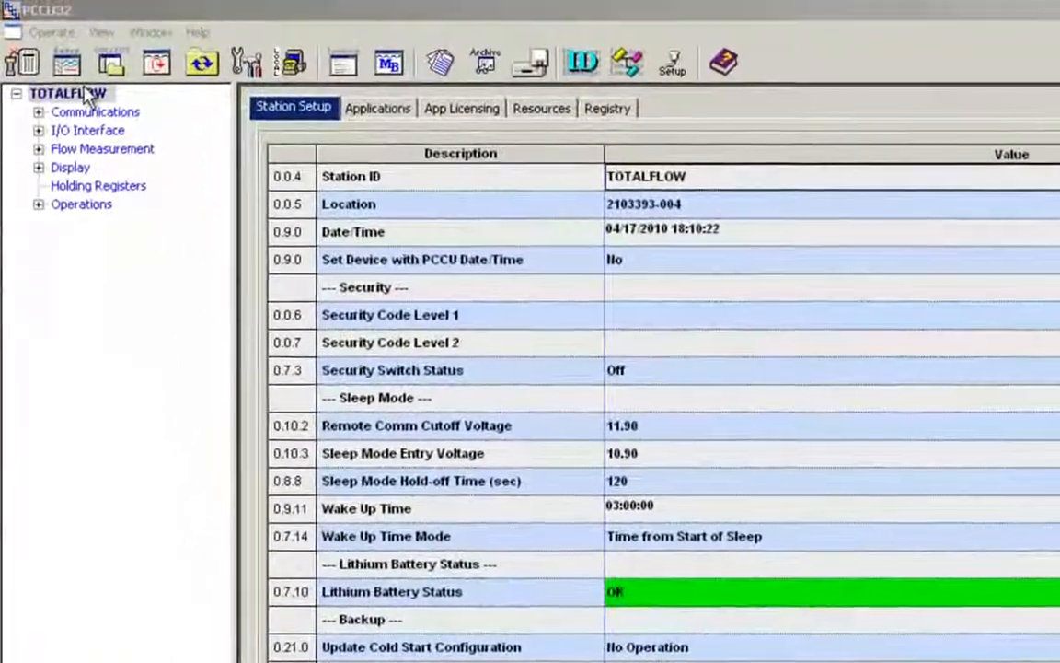
# - Open the TOTALFLOW station's application list and check its help topic for the XSeries application slot assignments
pyautogui.click(86, 92)
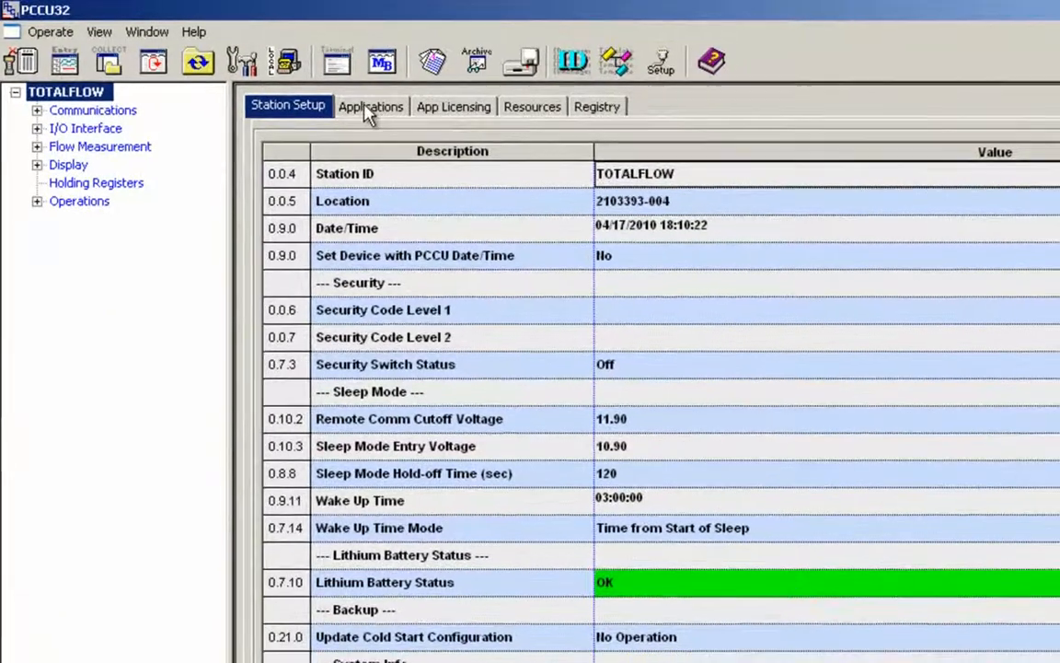
pyautogui.click(374, 108)
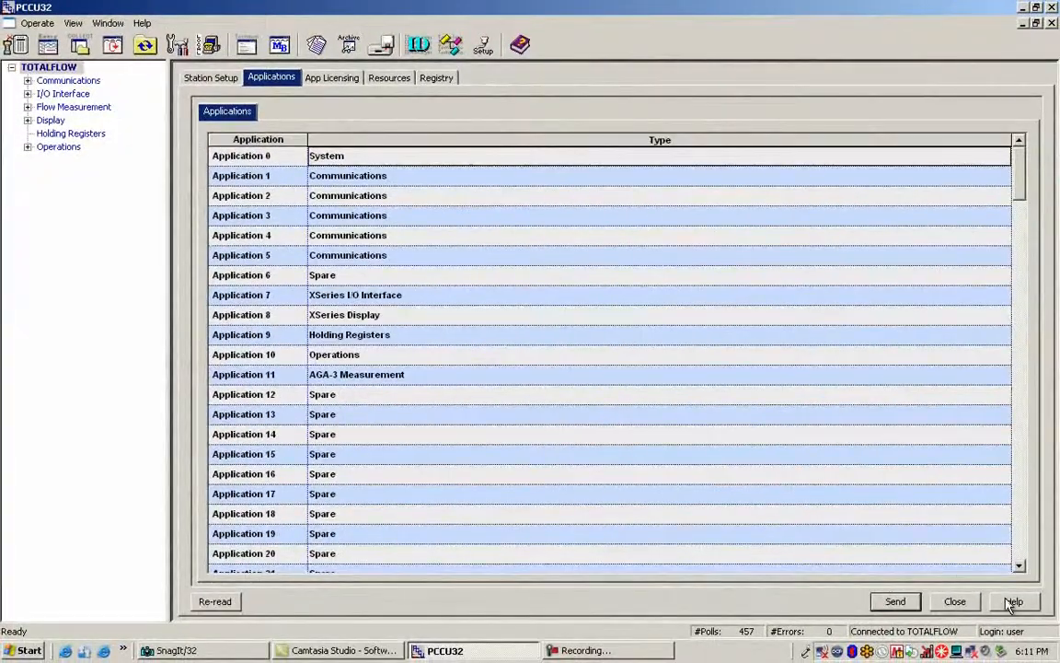
pyautogui.click(1013, 601)
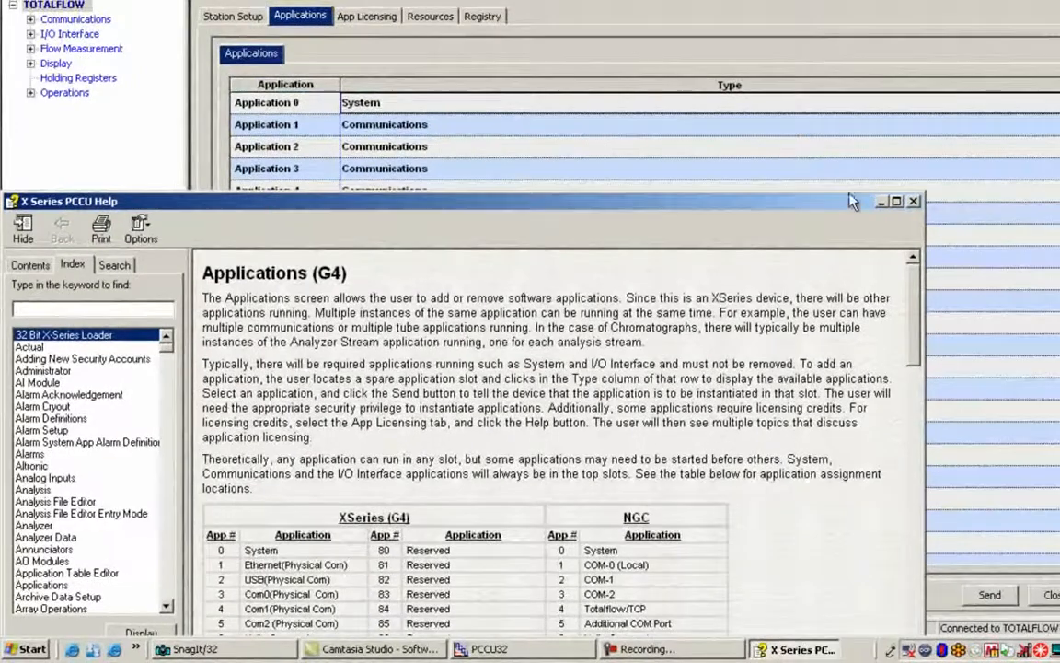
pyautogui.moveTo(854, 208); pyautogui.dragTo(923, 2)
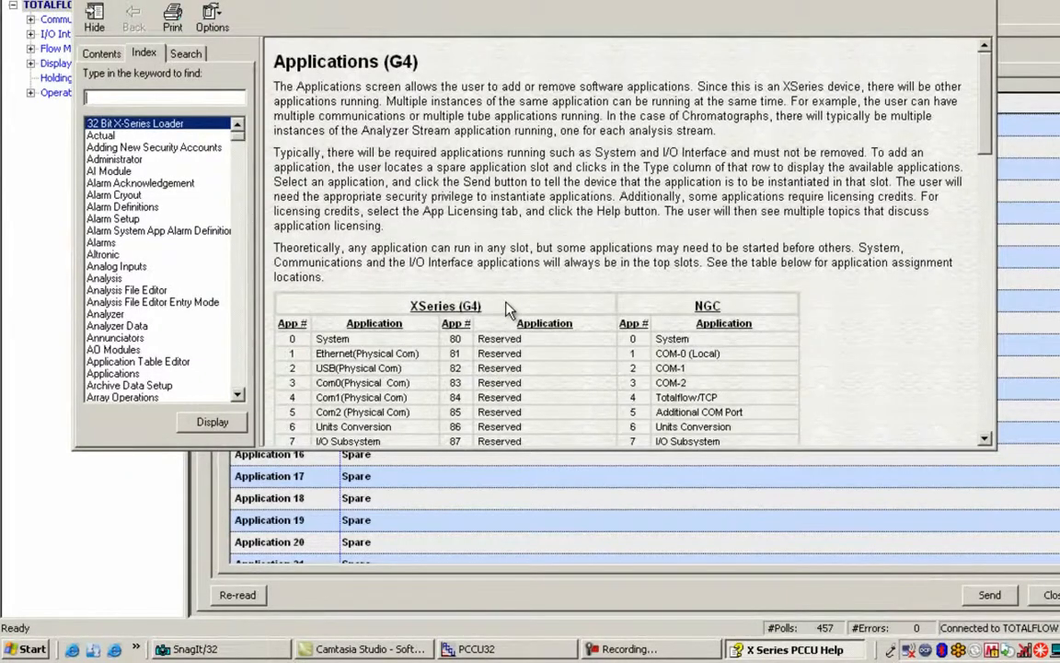
pyautogui.click(983, 442)
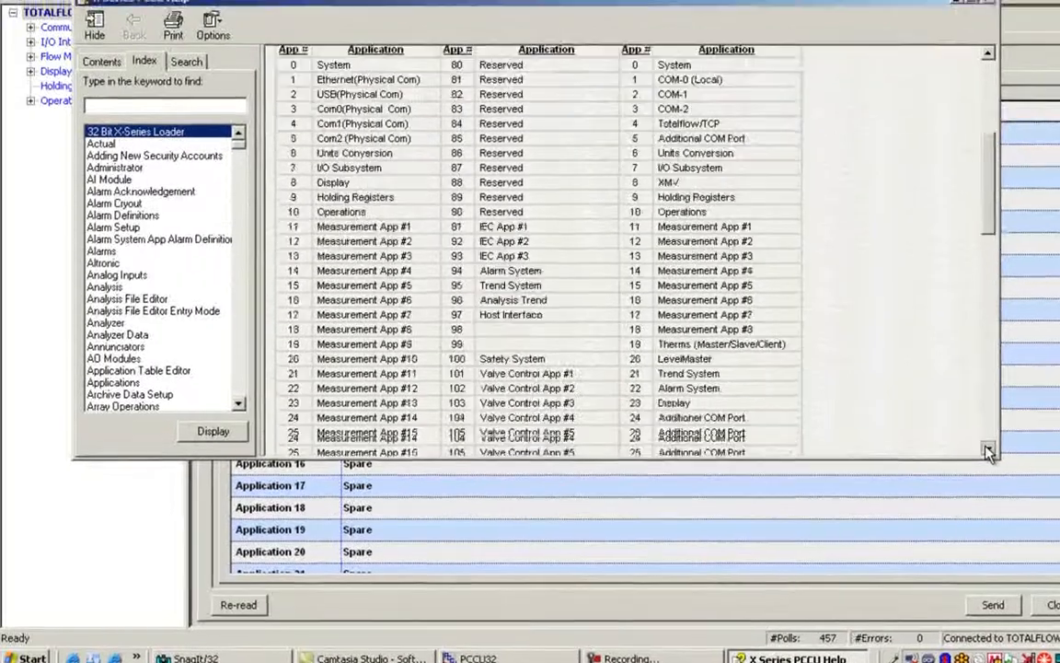
pyautogui.click(987, 448)
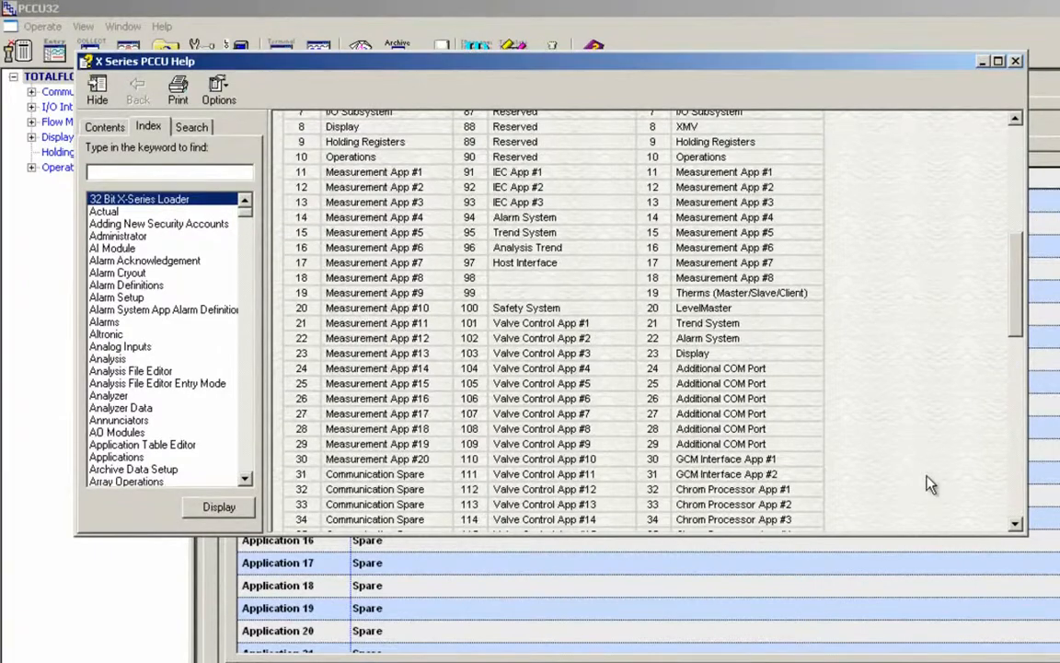
pyautogui.click(1015, 524)
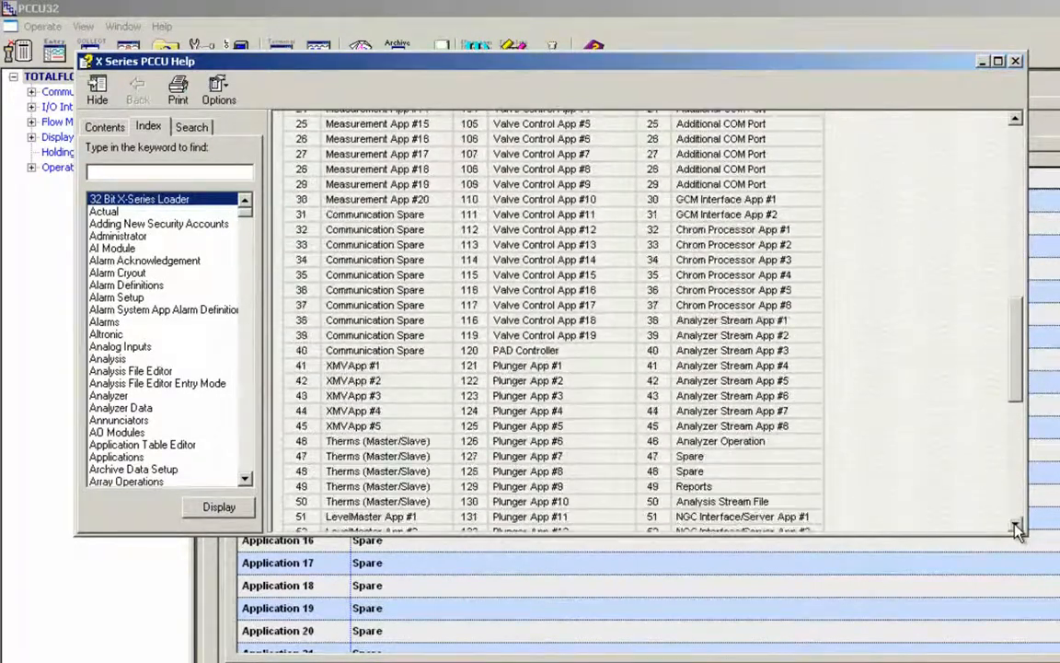
pyautogui.click(1015, 62)
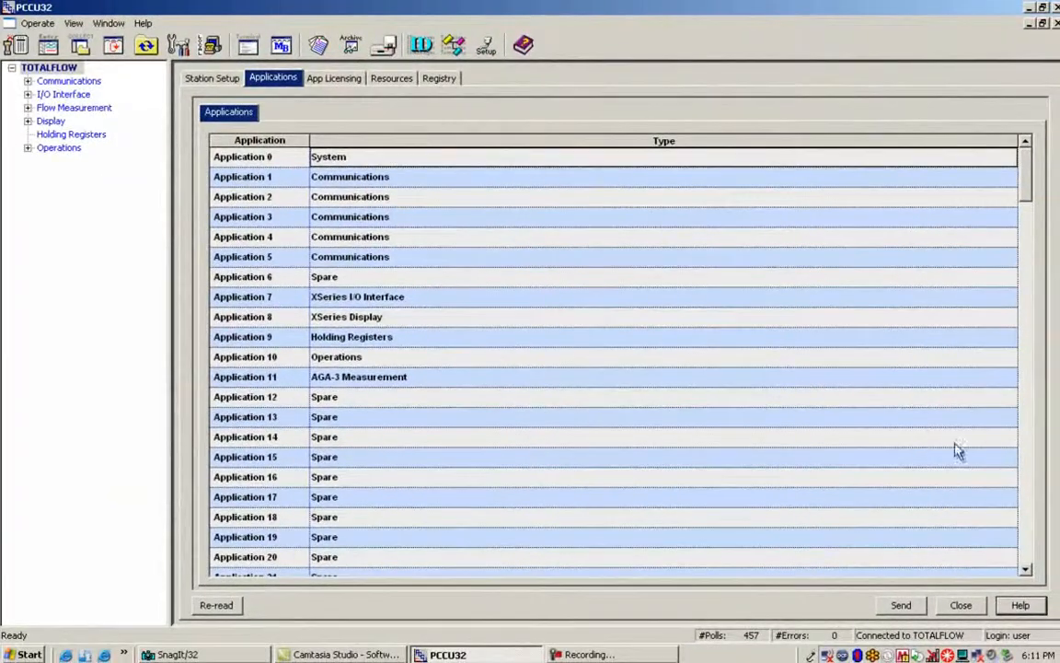
# - Assign the Trend System application to the Application 95 slot and send the change to the device
pyautogui.click(1025, 569)
pyautogui.click(1025, 570)
pyautogui.click(1026, 569)
pyautogui.click(1026, 571)
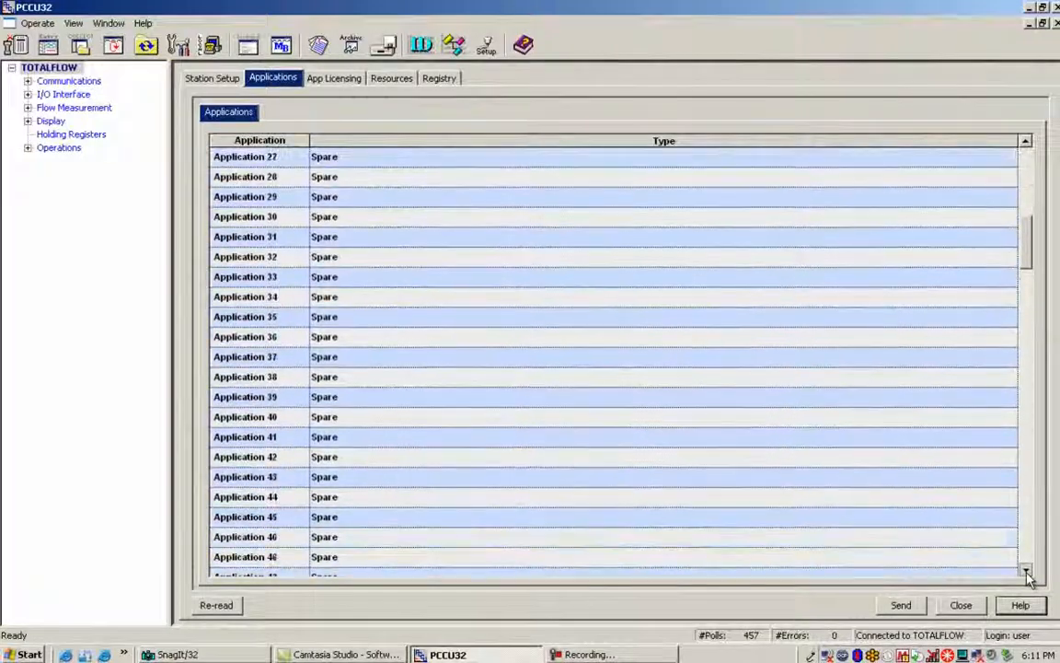
pyautogui.click(1026, 570)
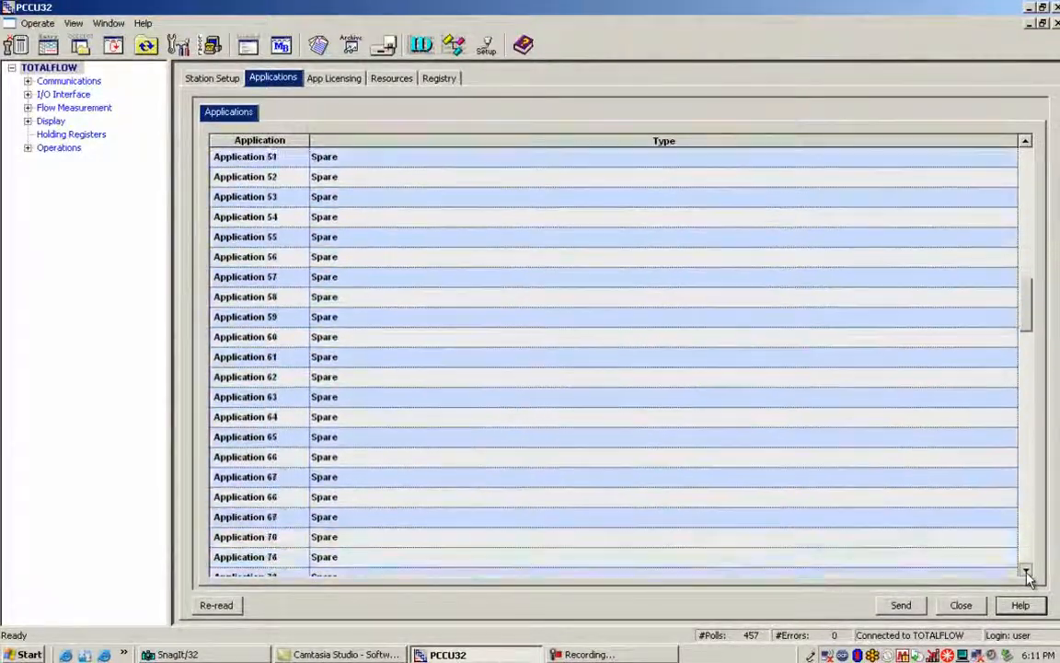
pyautogui.click(1026, 571)
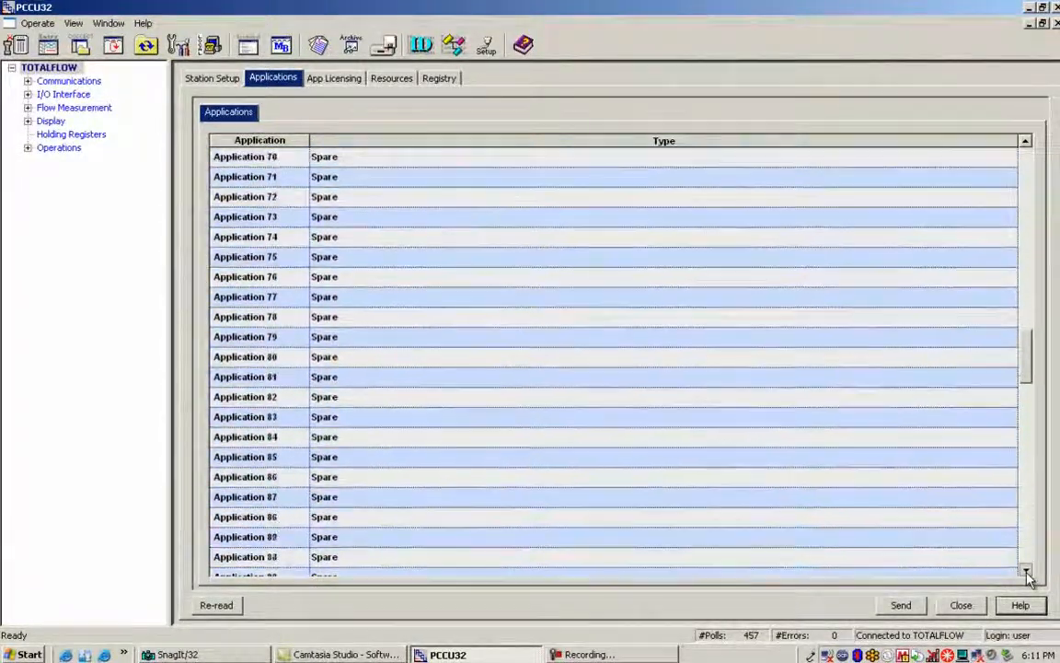
pyautogui.click(1026, 570)
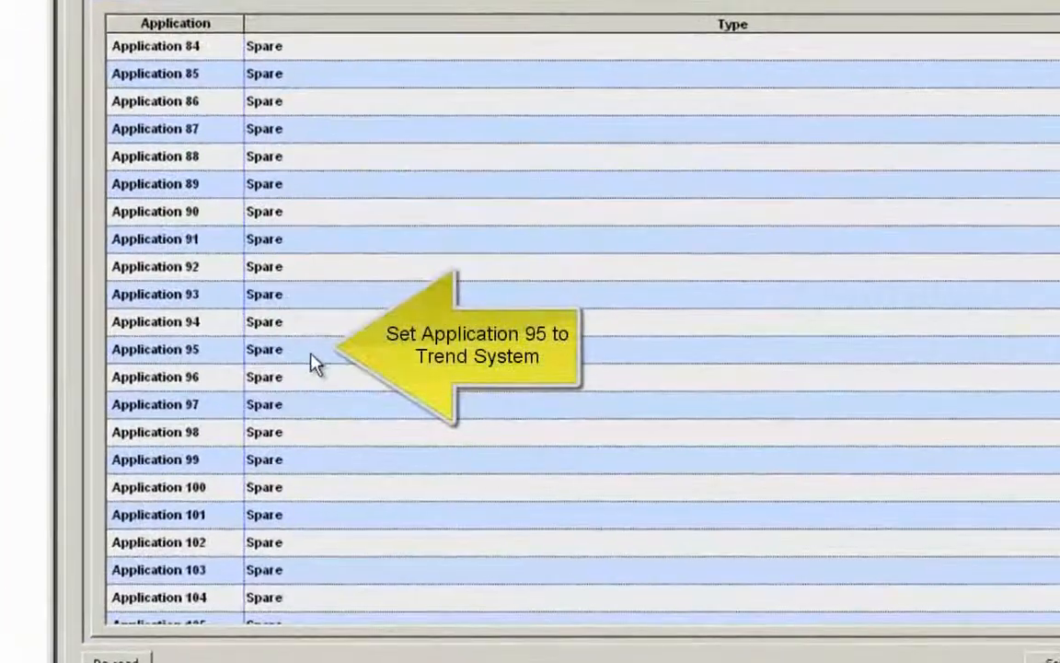
pyautogui.click(358, 380)
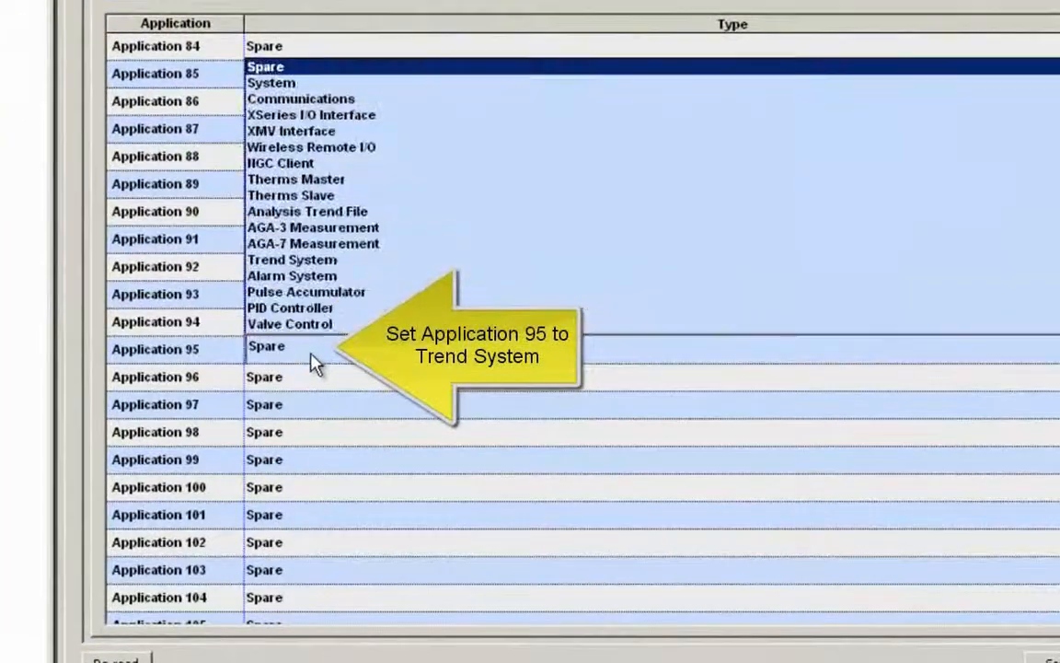
pyautogui.scroll(-4, 313, 362)
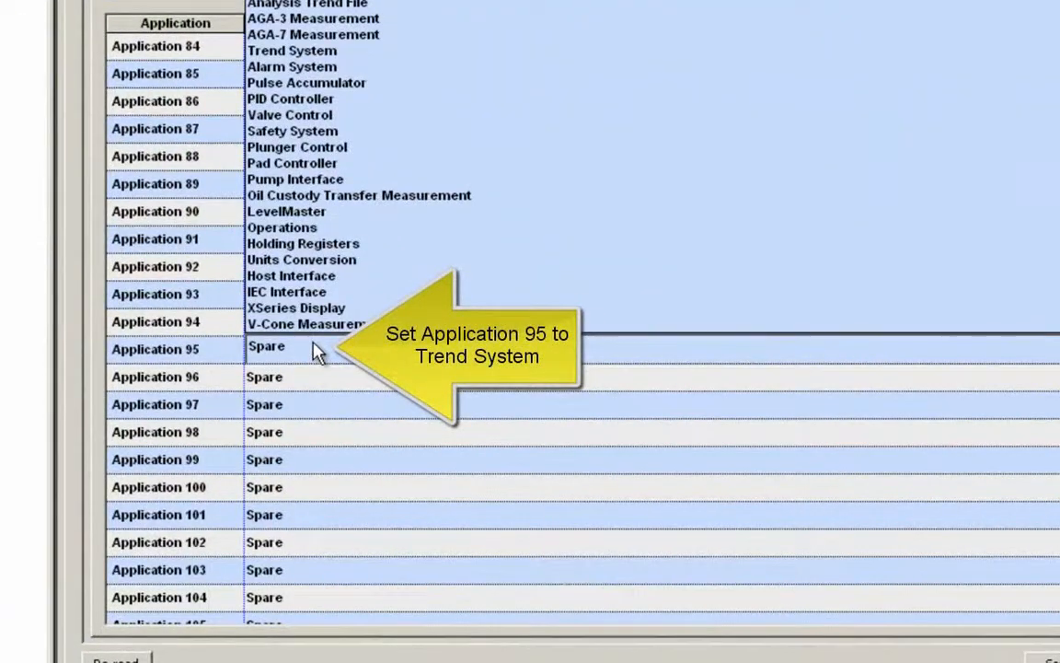
pyautogui.click(324, 53)
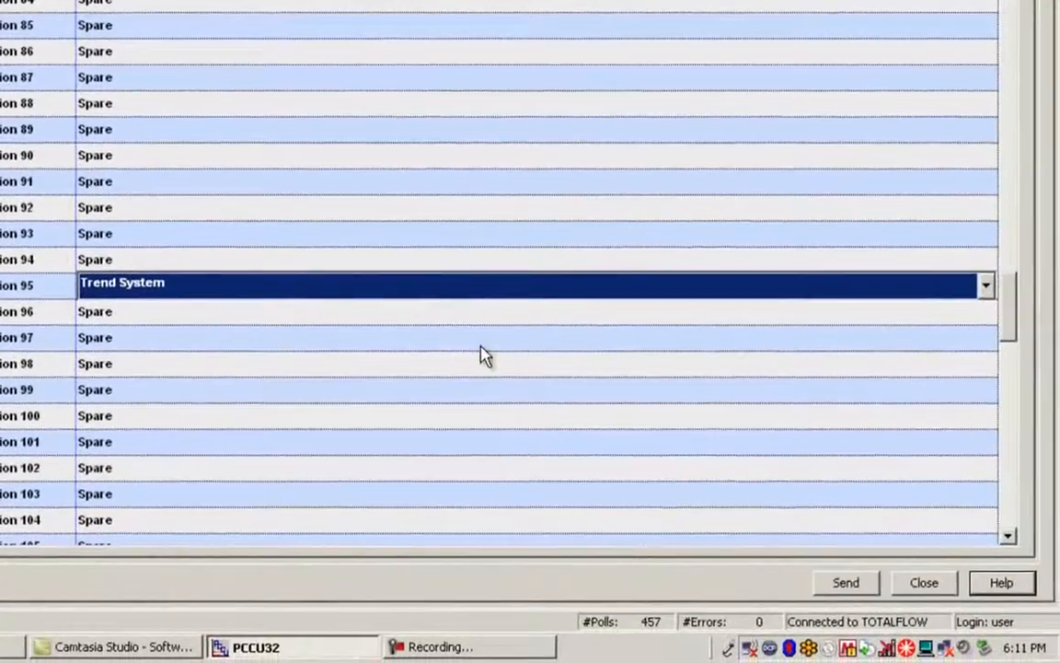
pyautogui.click(846, 589)
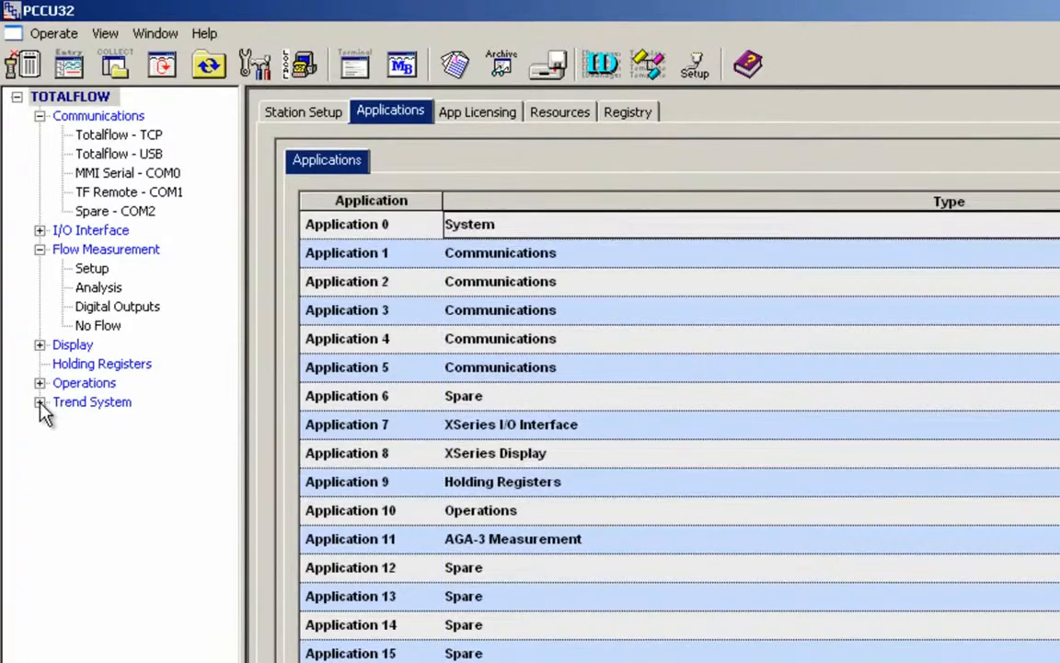
# - Review the Trend System screen, then look up the I/O Interface analog inputs, Auxiliary I/O voltage registers and current Flow Measurement values
pyautogui.click(41, 405)
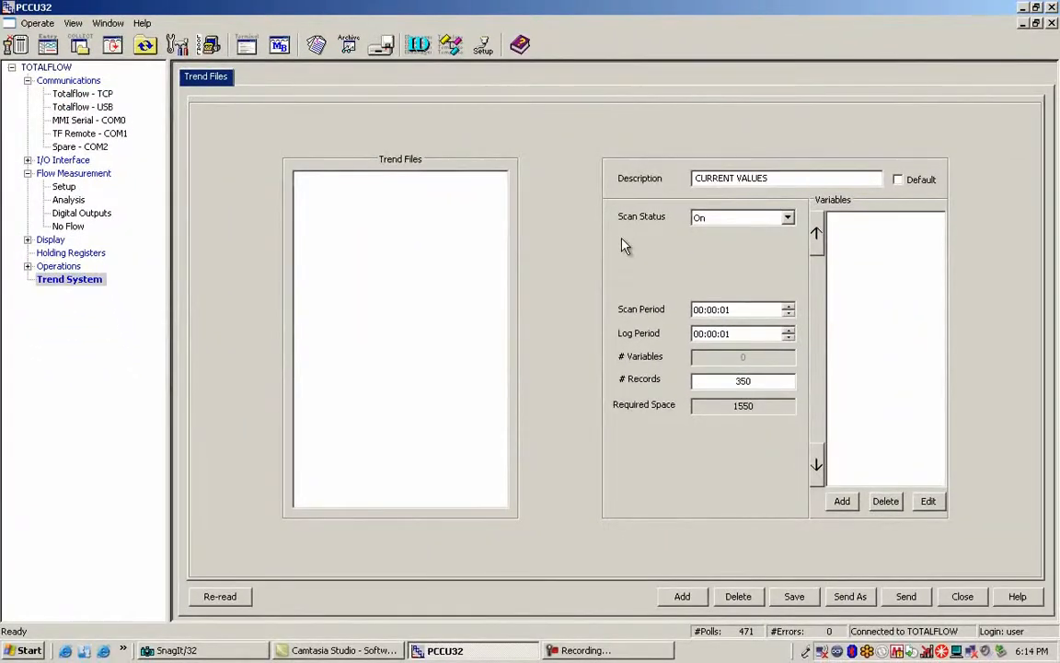
pyautogui.click(68, 162)
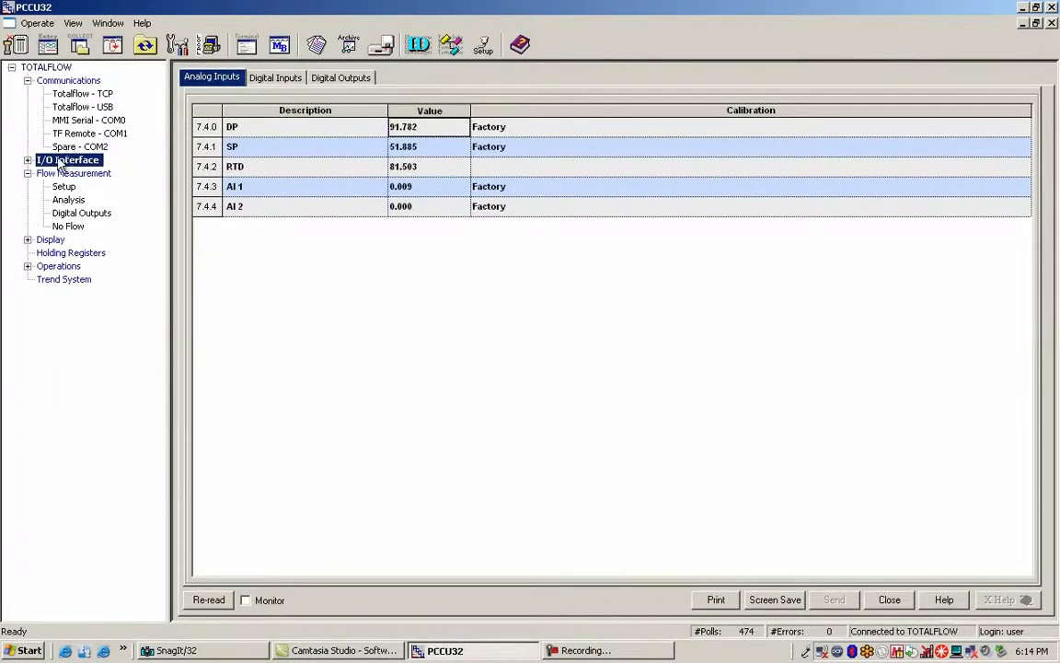
pyautogui.click(28, 160)
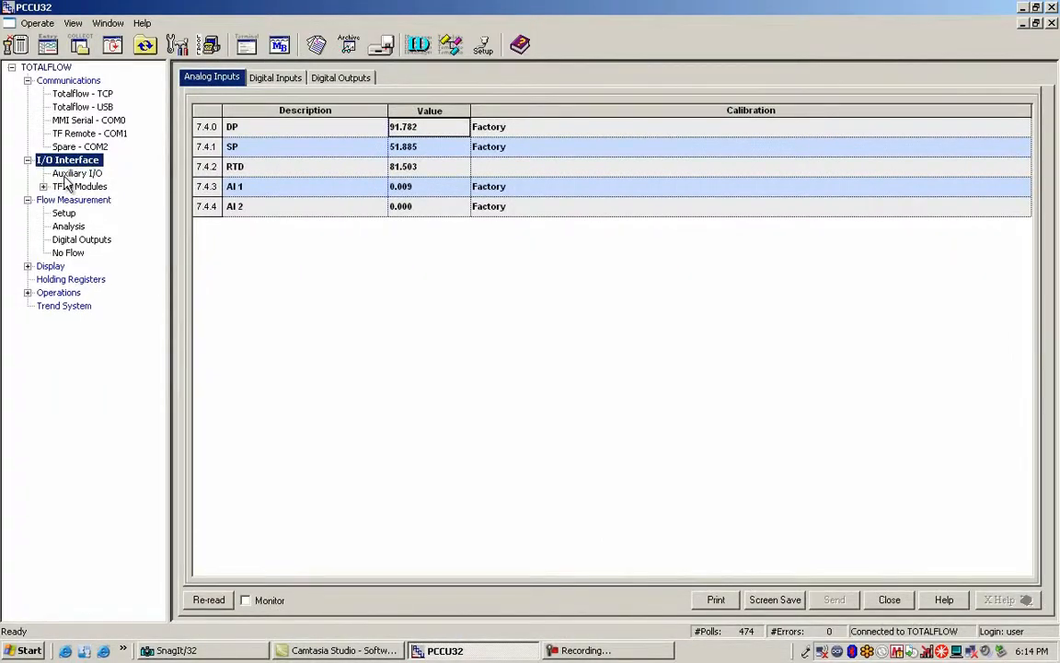
pyautogui.click(66, 175)
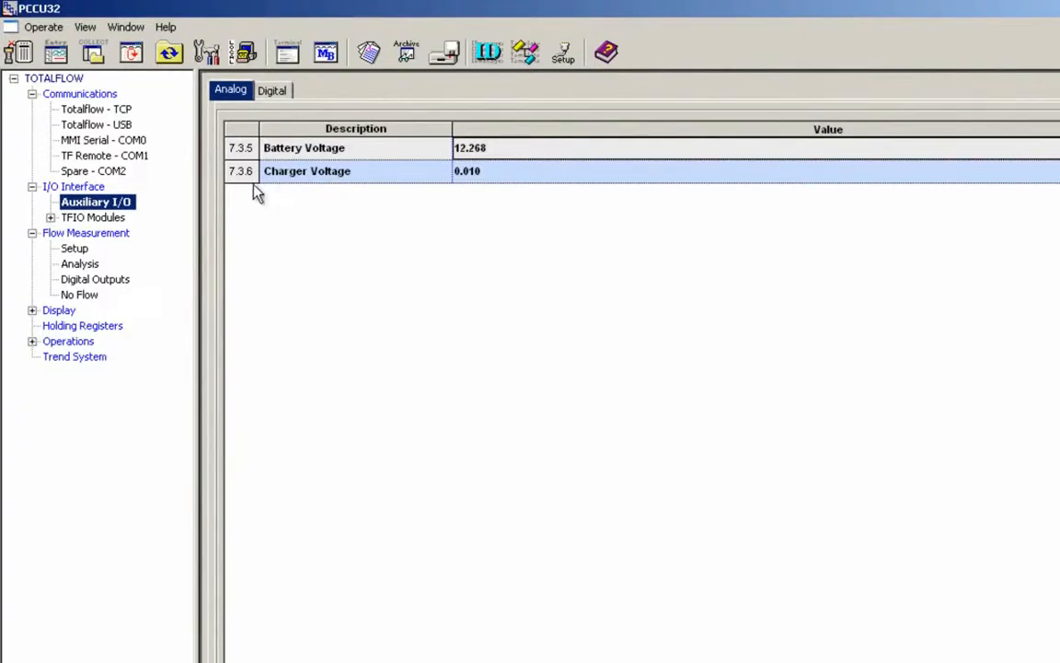
pyautogui.click(113, 237)
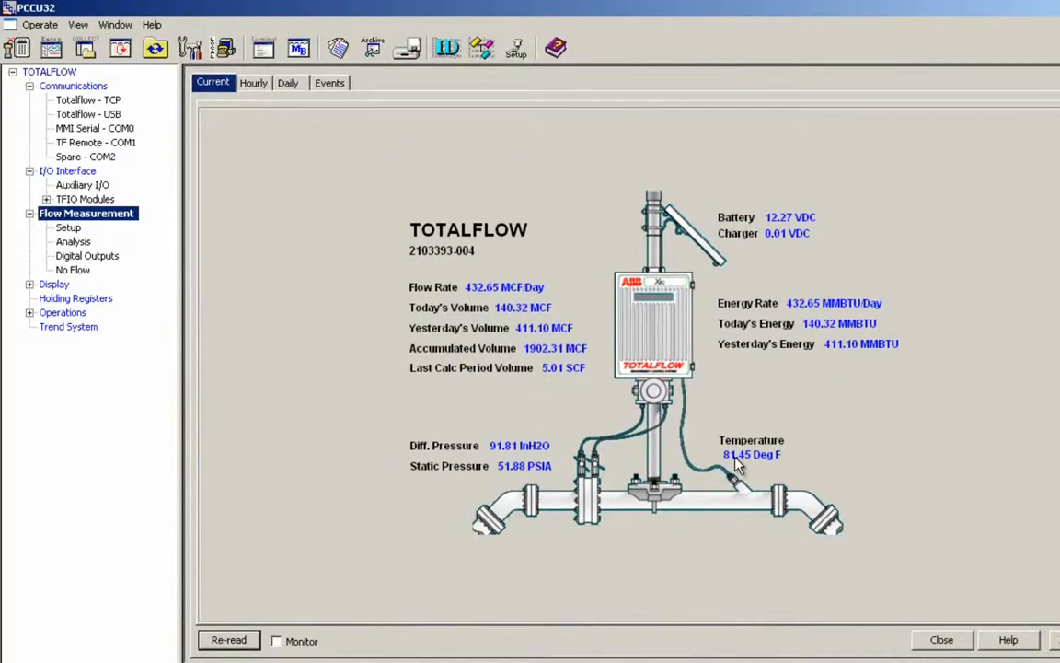
# - Set up a Trend System trend file described as CURRENT VALUES, with a log period of 00:00:01 and 350 records
pyautogui.click(92, 330)
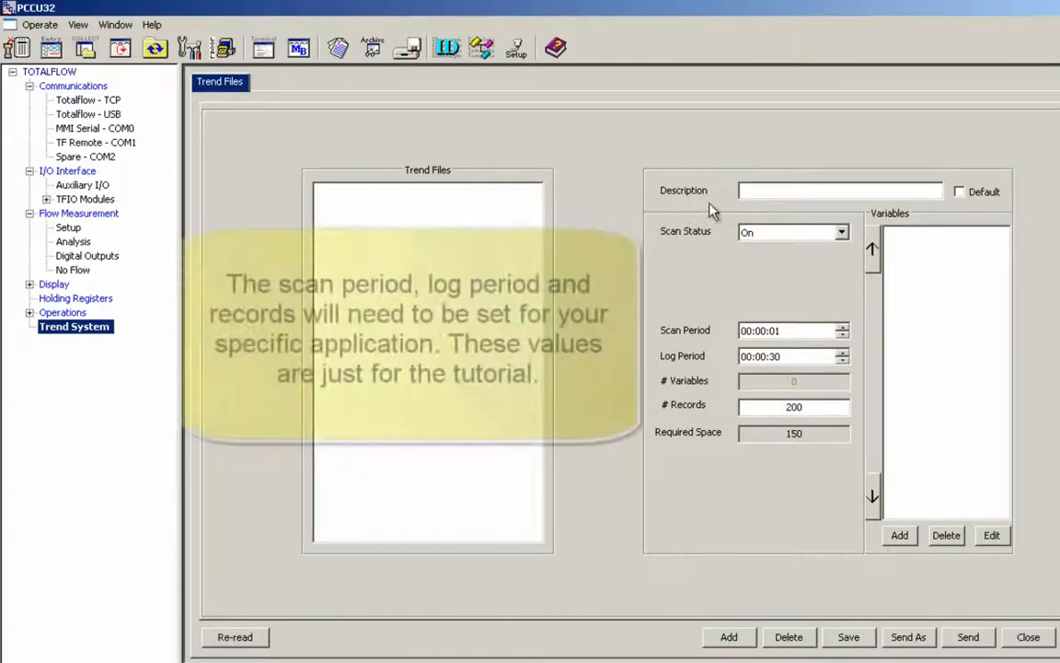
pyautogui.click(760, 191)
pyautogui.write('CURRENT VALUES')
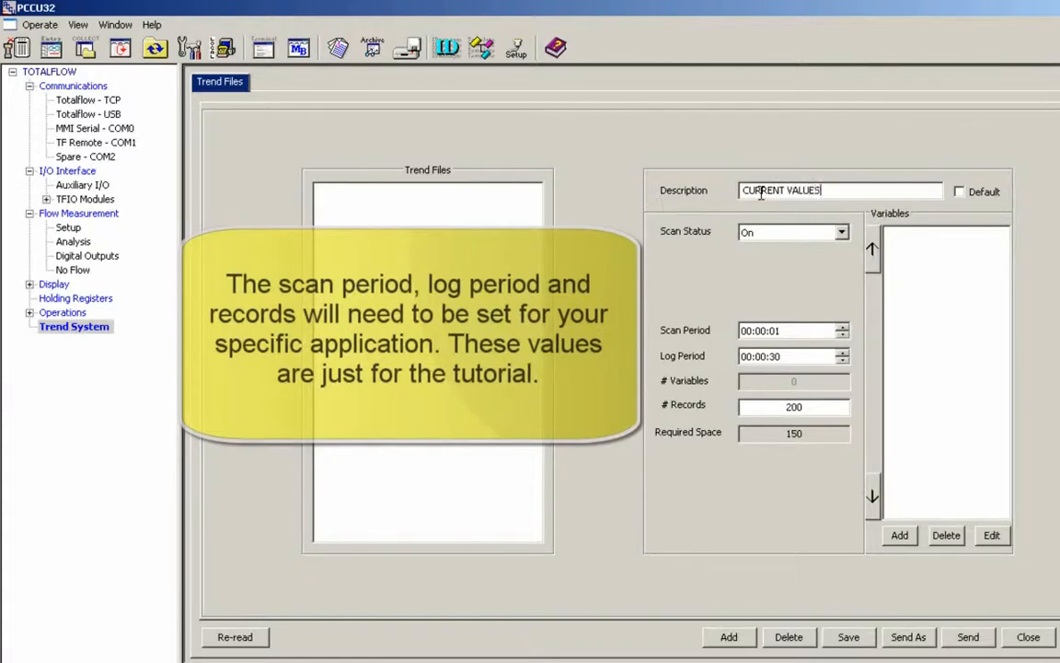
pyautogui.doubleClick(776, 359)
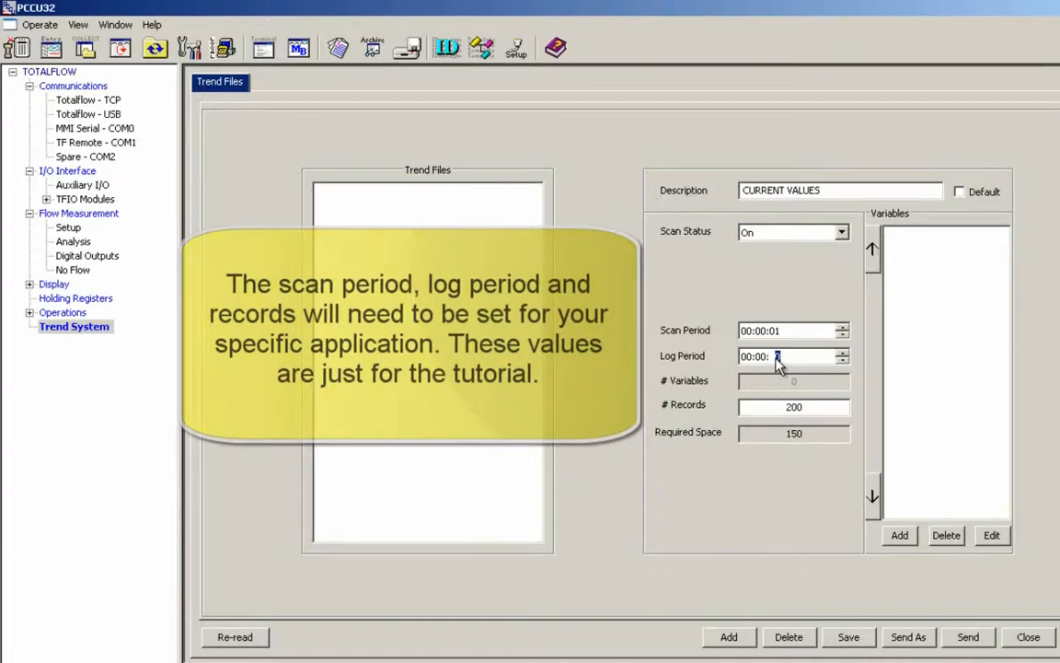
pyautogui.write('01')
pyautogui.moveTo(827, 407); pyautogui.dragTo(762, 407)
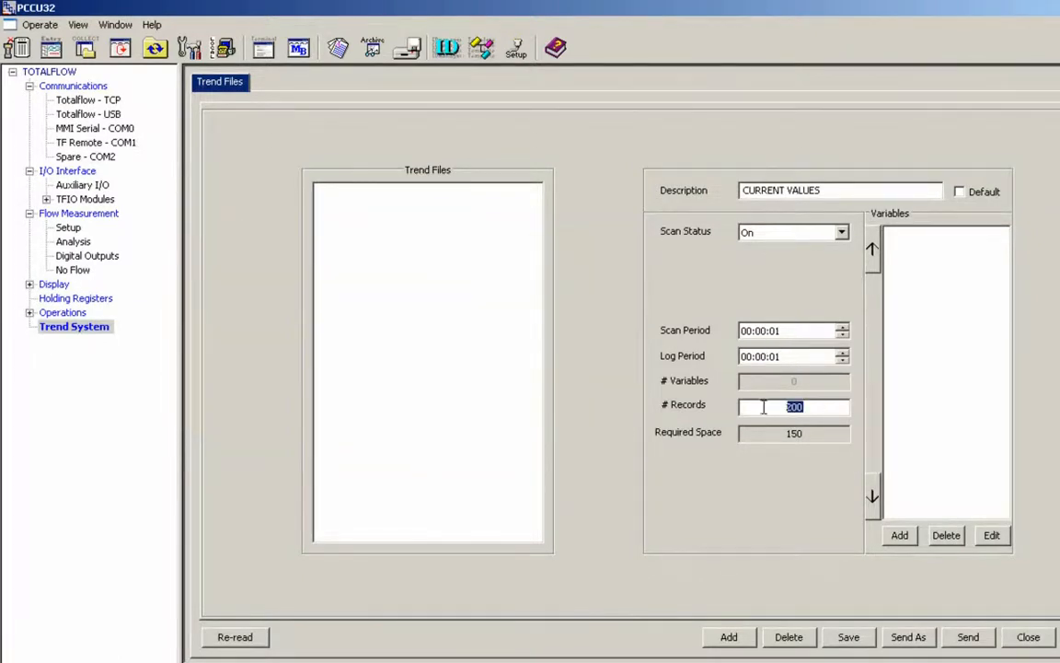
pyautogui.write('350')
# - Add a variable to the trend file with the description BATT VOLTS and engineering units VOLT
pyautogui.click(906, 538)
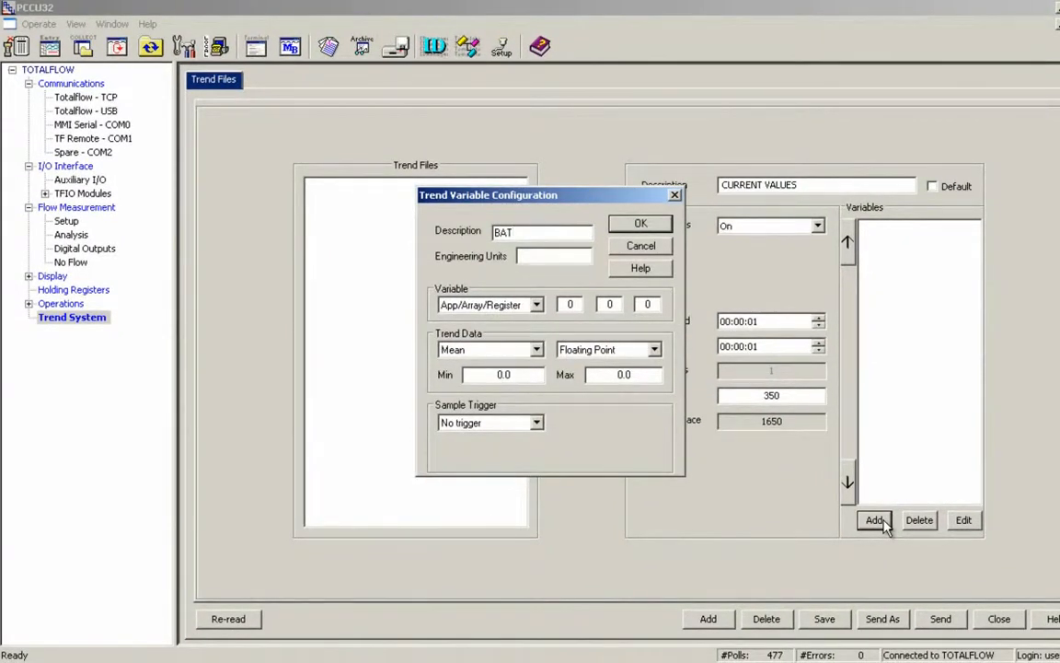
pyautogui.write('BATT VOLTS')
pyautogui.click(555, 256)
pyautogui.write('VOLT')
# - Point the BATT VOLTS variable to App/Array/Register address 7.3.5
pyautogui.click(537, 305)
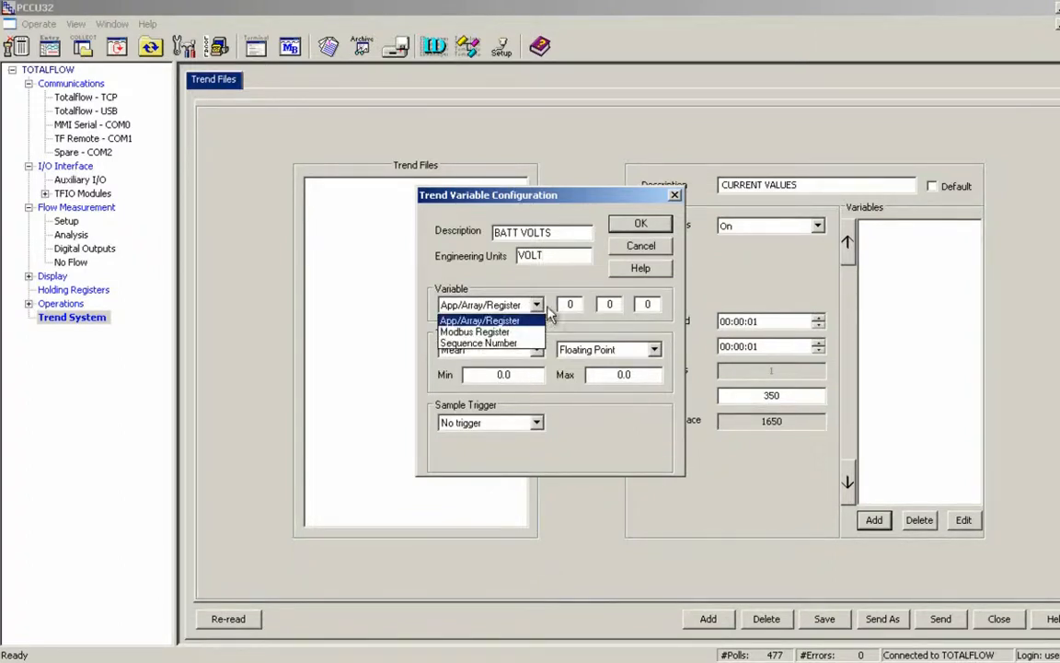
pyautogui.click(580, 307)
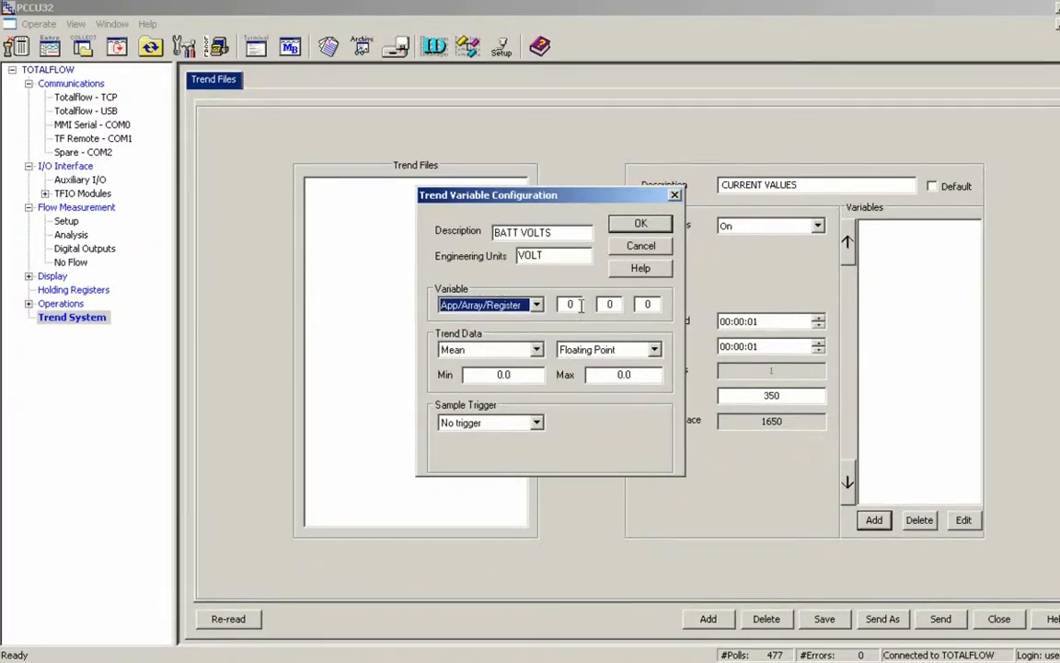
pyautogui.click(578, 307)
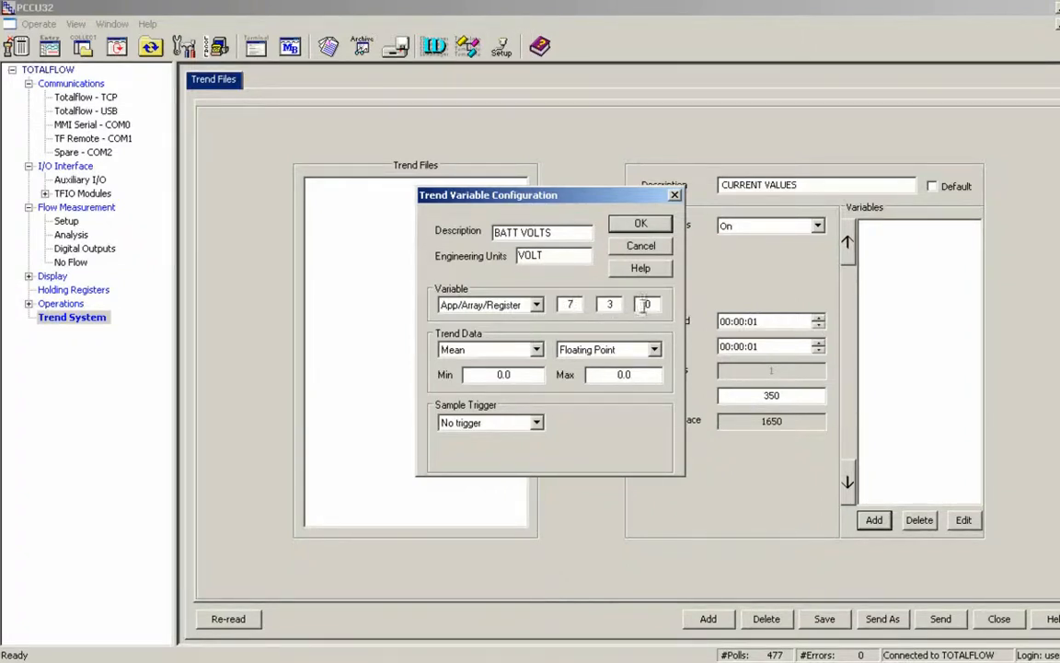
pyautogui.doubleClick(650, 304)
pyautogui.press('BackSpace')
pyautogui.write('5')
# - Configure the BATT VOLTS trend data as Mean in Floating Point, with a minimum of 11 and a maximum of 13
pyautogui.click(537, 351)
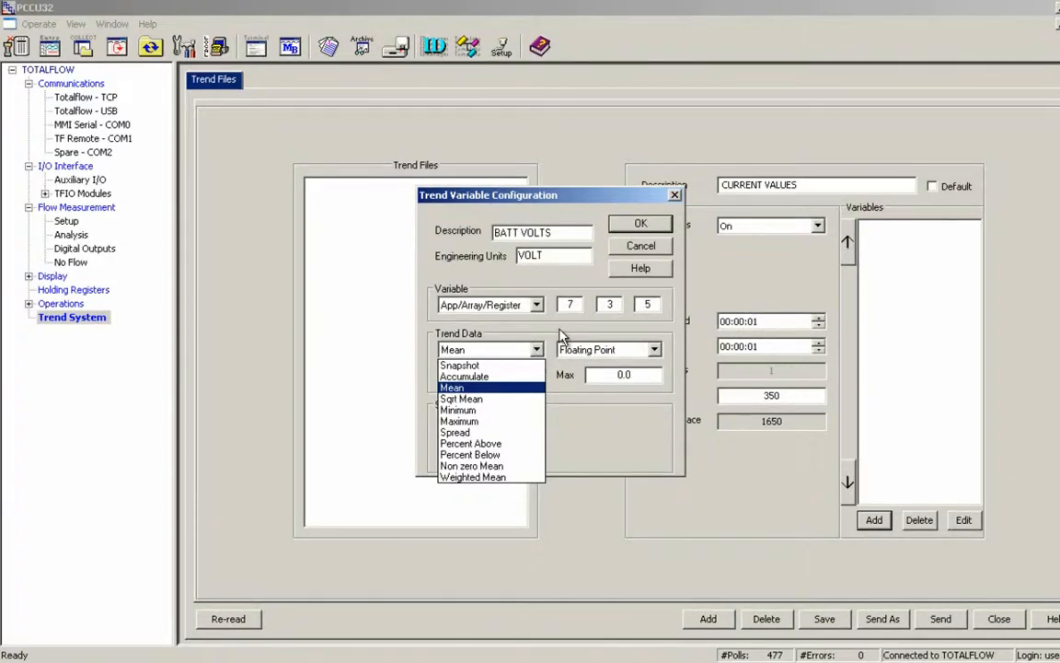
pyautogui.click(566, 337)
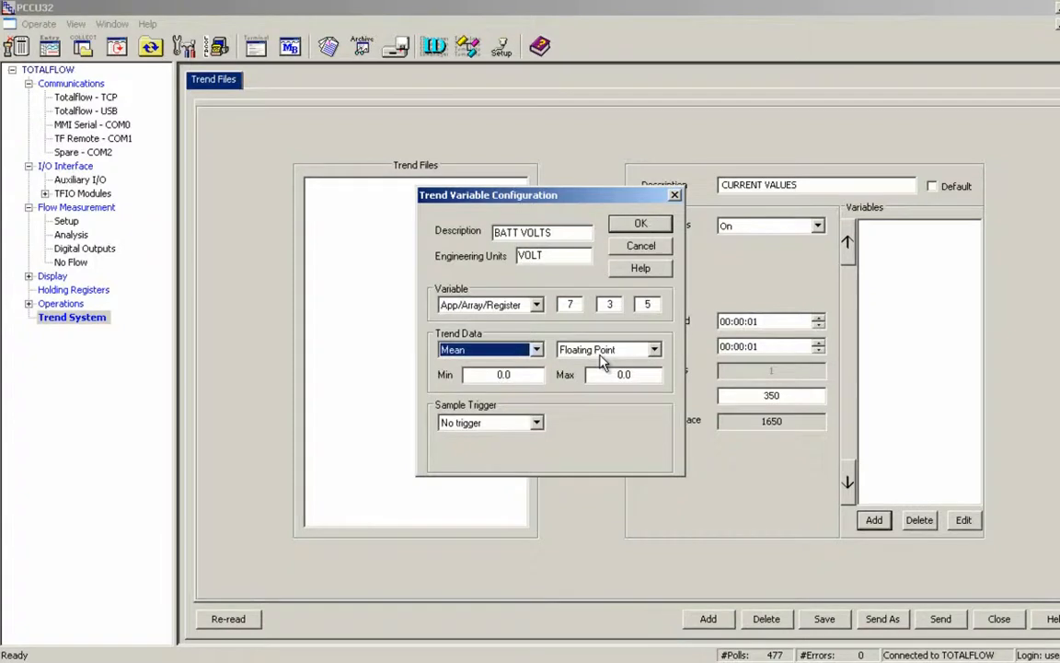
pyautogui.click(654, 350)
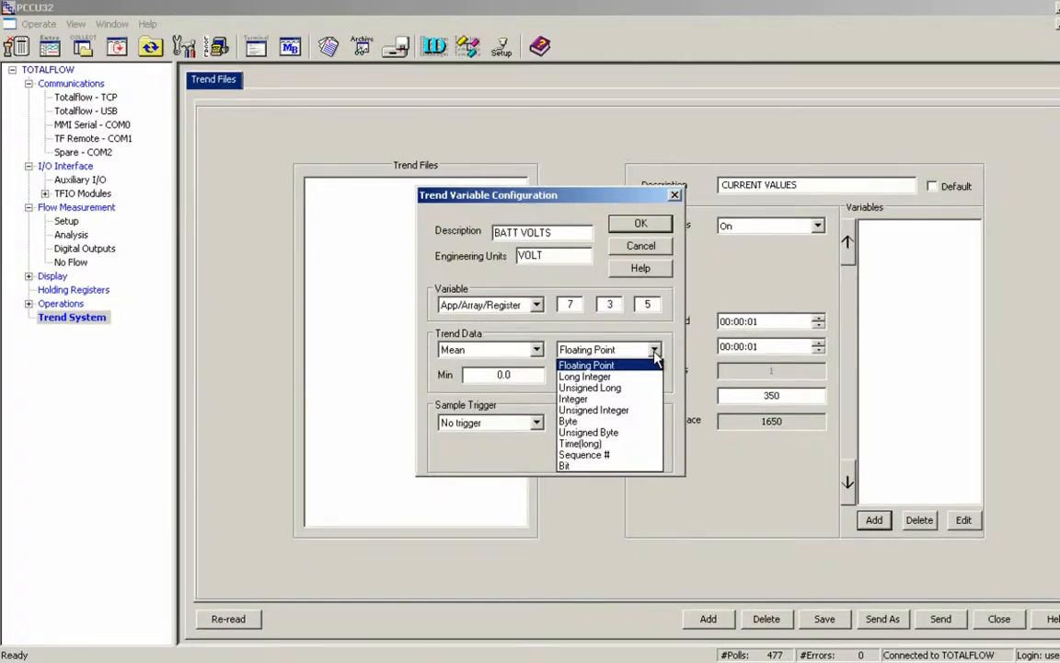
pyautogui.click(655, 355)
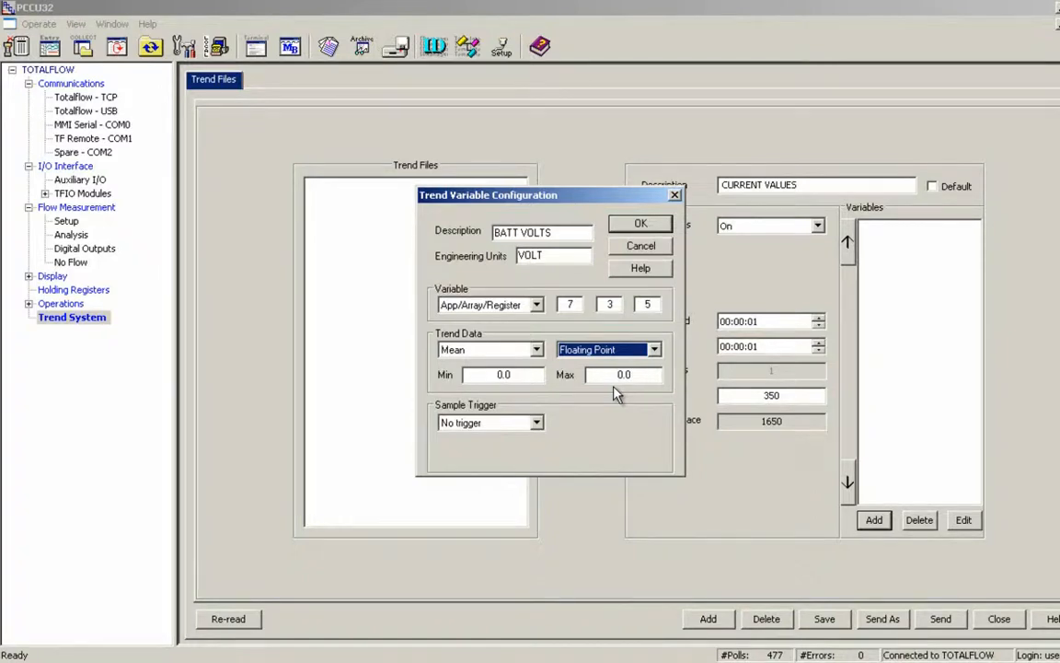
pyautogui.click(527, 374)
pyautogui.moveTo(526, 373); pyautogui.dragTo(460, 389)
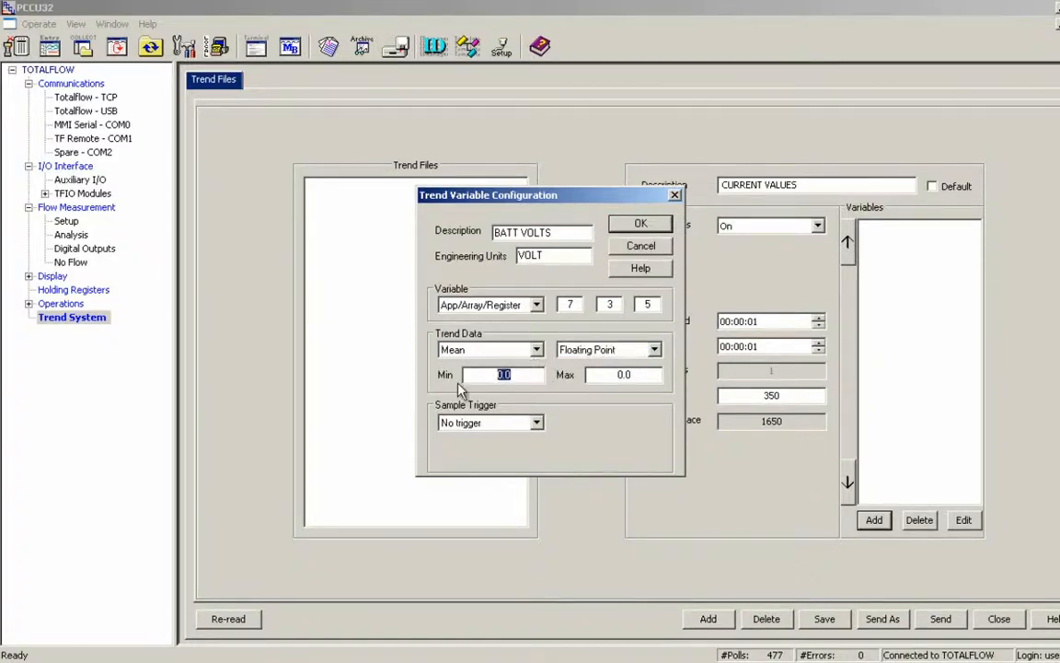
pyautogui.write('11.')
pyautogui.moveTo(637, 374); pyautogui.dragTo(594, 373)
pyautogui.write('13')
pyautogui.press('Tab')
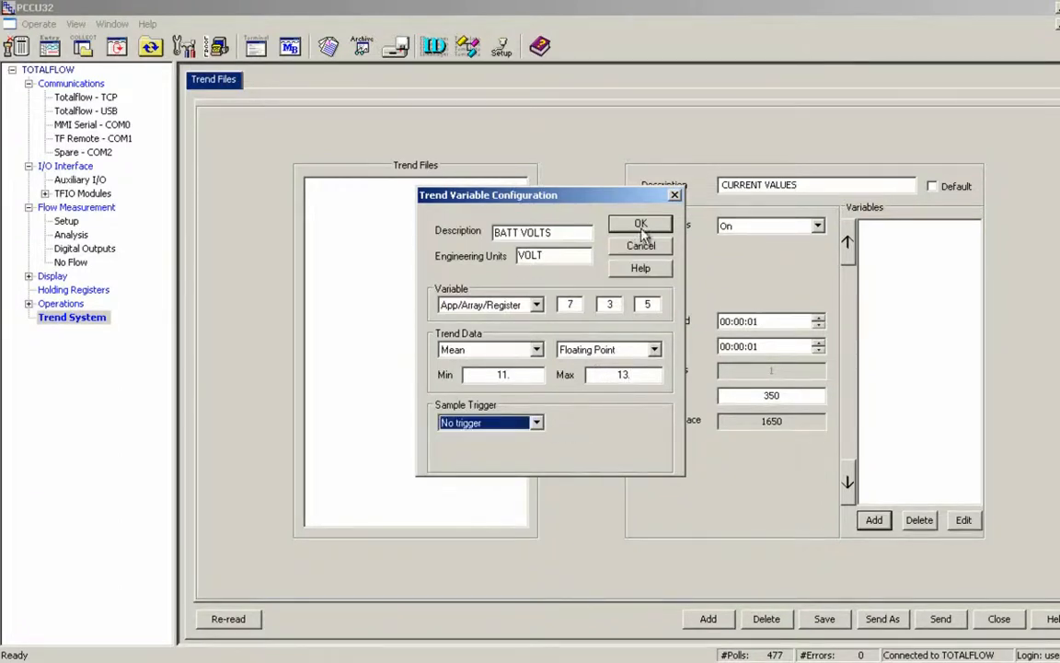
# - Accept the BATT VOLTS variable and add another variable with the description CHARGER and engineering units VOLTS
pyautogui.click(642, 224)
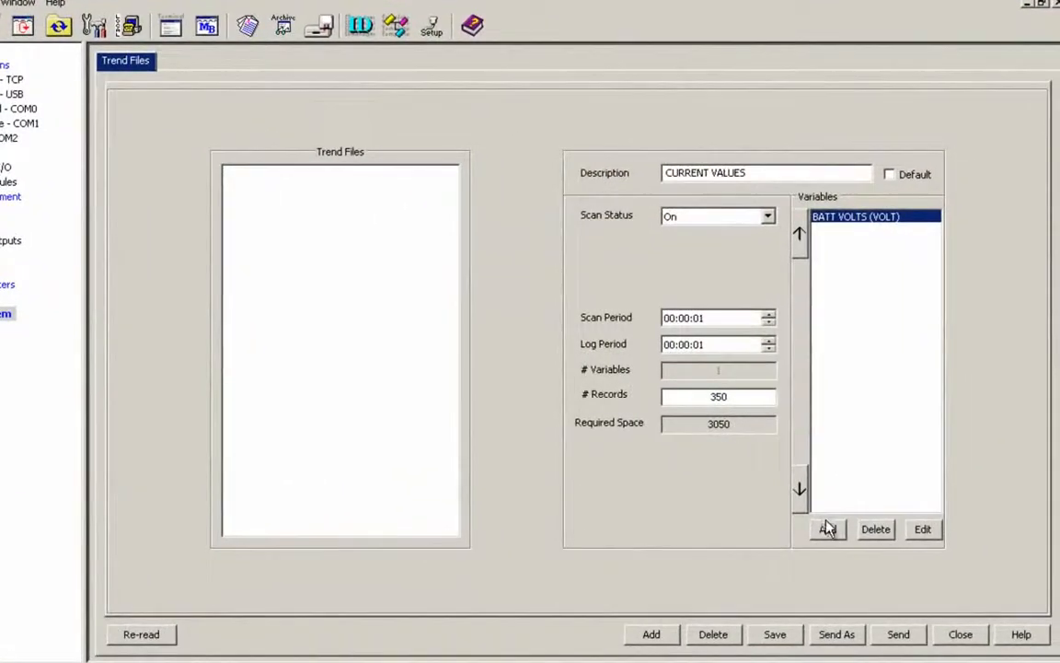
pyautogui.click(828, 530)
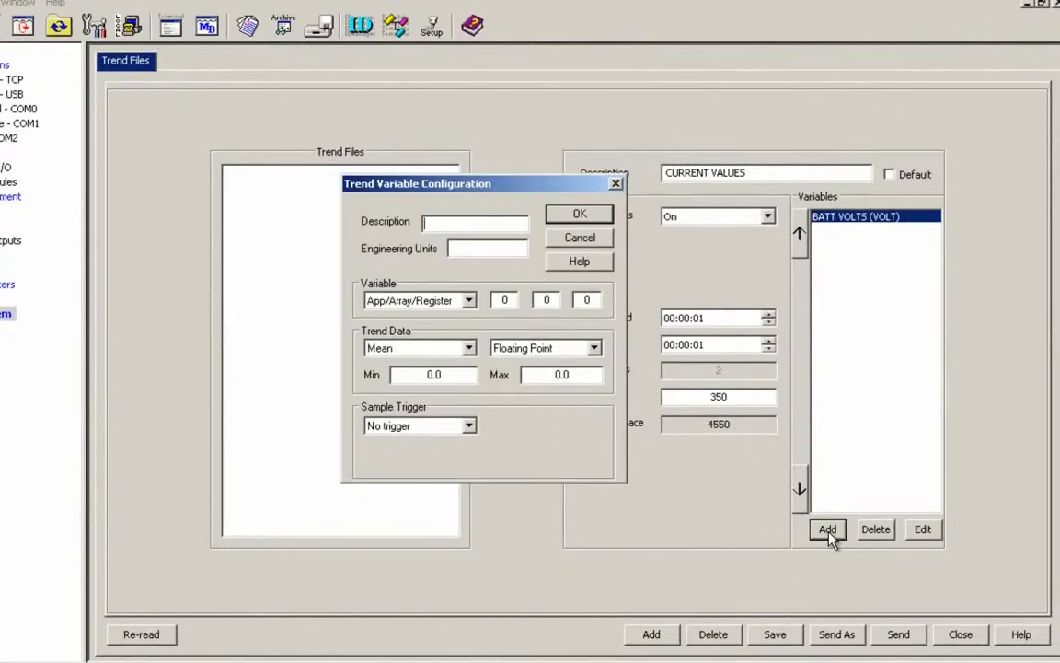
pyautogui.write('CHARGER')
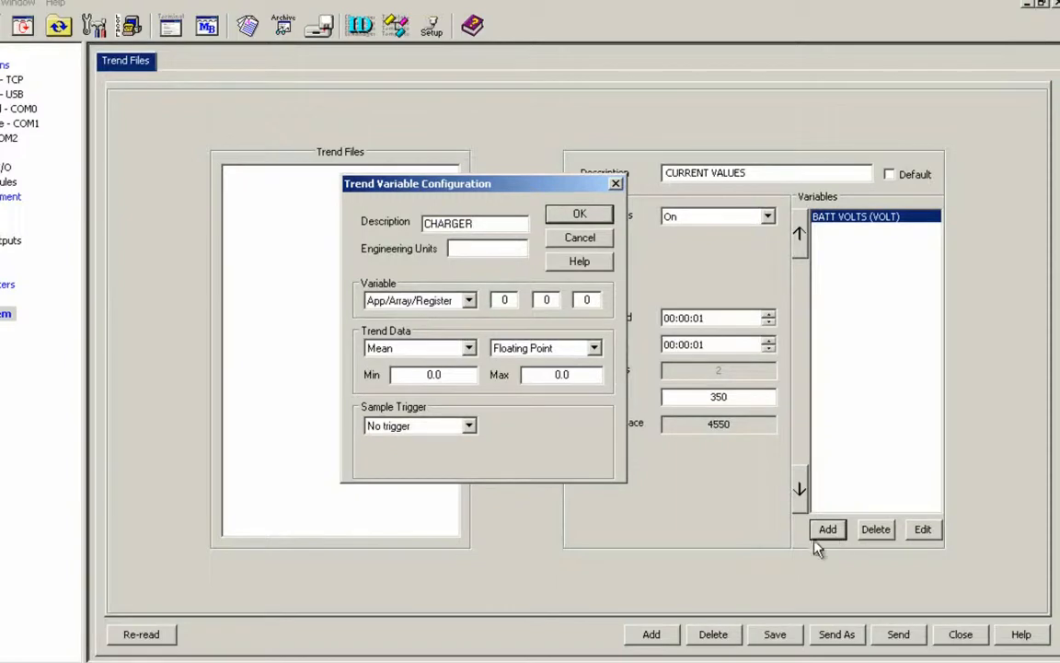
pyautogui.click(477, 249)
pyautogui.write('VOLTS')
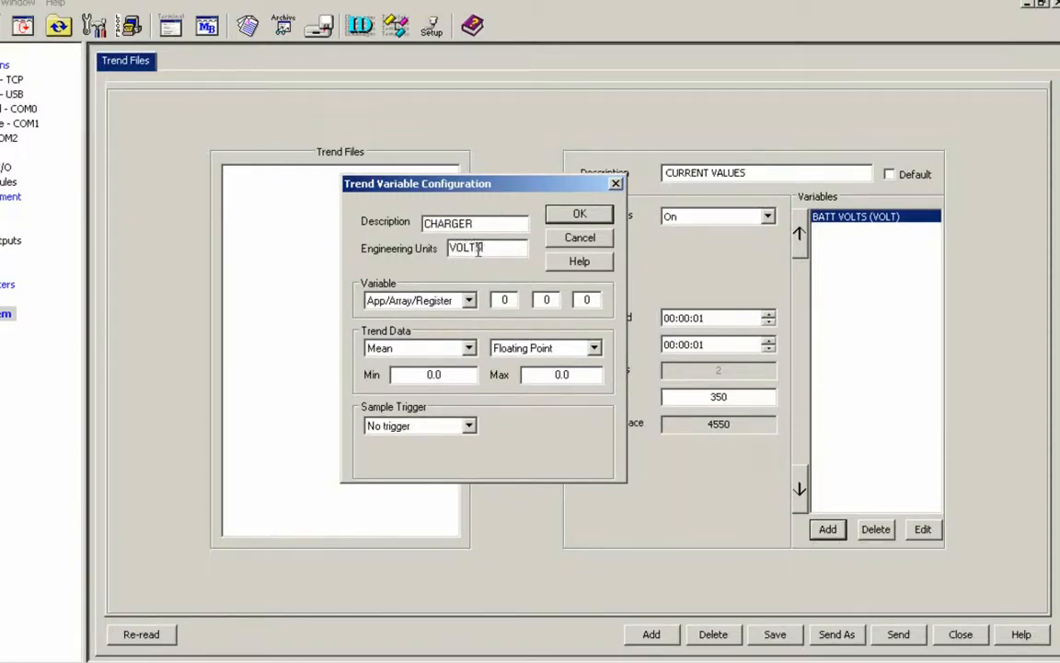
# - Point the CHARGER variable to App/Array/Register address 7.3.6 and accept it
pyautogui.doubleClick(504, 300)
pyautogui.write('7')
pyautogui.doubleClick(556, 299)
pyautogui.write('3')
pyautogui.doubleClick(586, 300)
pyautogui.write('6')
pyautogui.click(579, 215)
# - Add a variable described as STATIC PRESS with engineering units PSIA, pointing to application 11, array 3
pyautogui.click(829, 532)
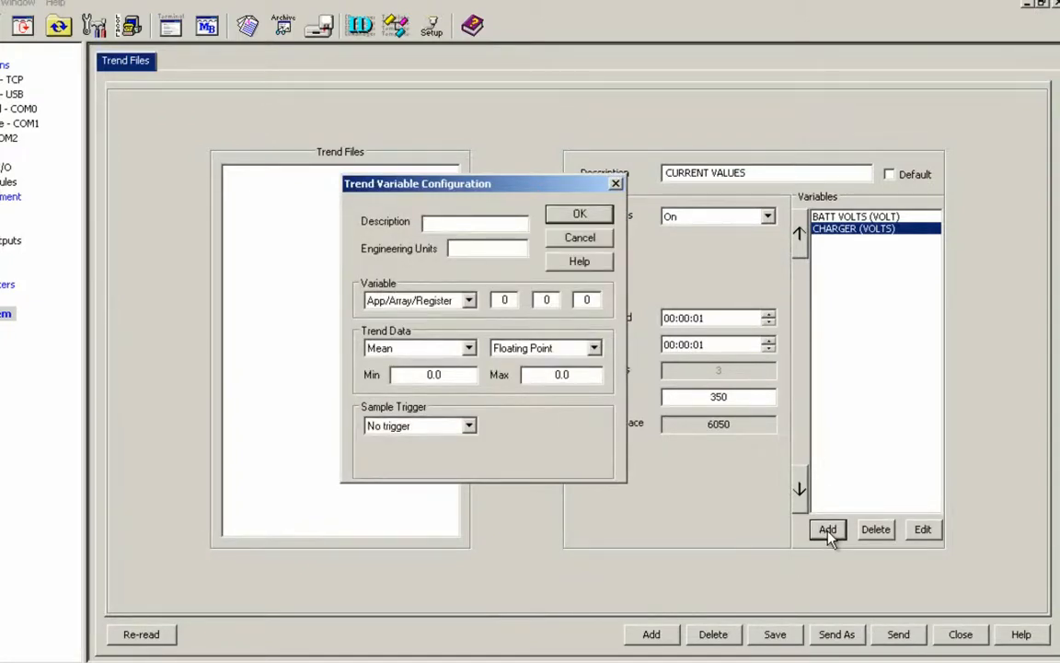
pyautogui.write('STATIC PRESS')
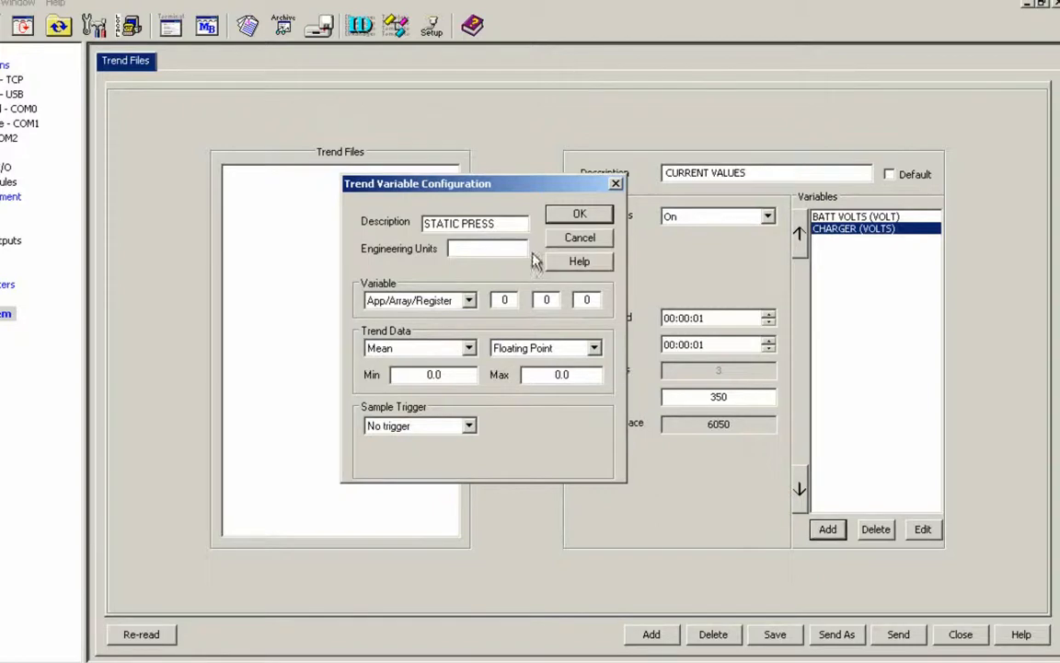
pyautogui.click(502, 247)
pyautogui.write('PSIA')
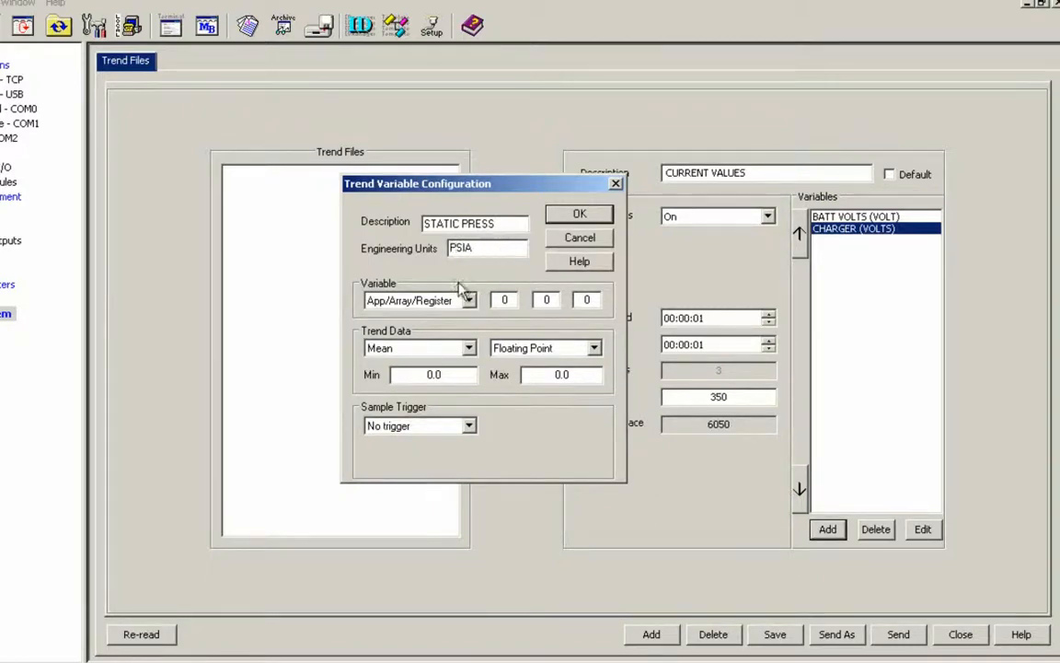
pyautogui.doubleClick(502, 300)
pyautogui.write('11')
pyautogui.write('3')
pyautogui.click(579, 216)
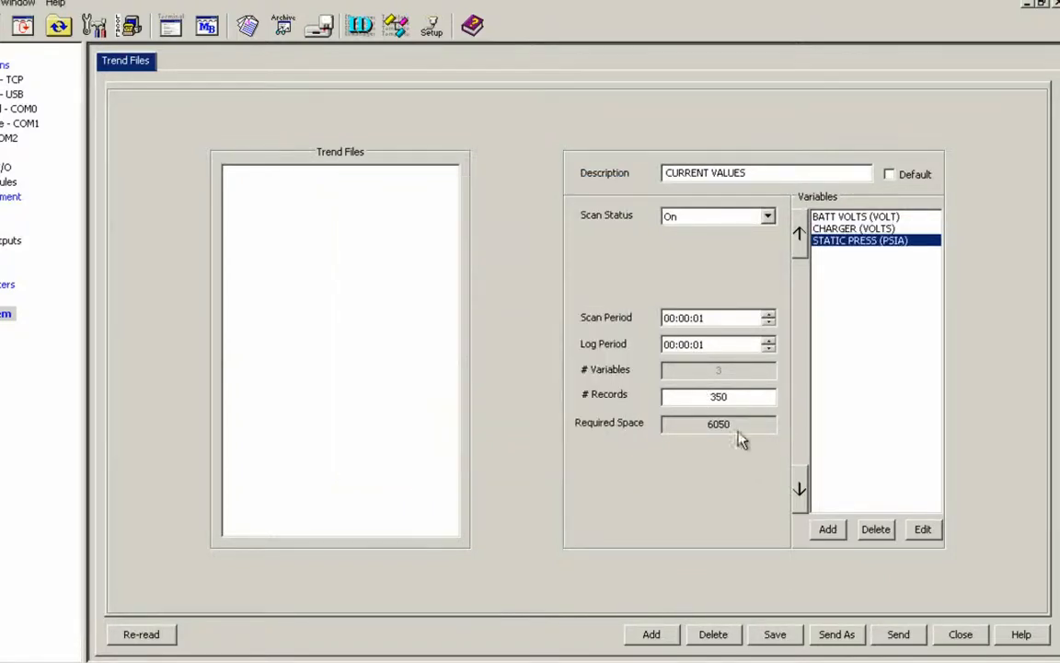
# - Add a variable to the trend file with the description DIFF PRESS and engineering units InH20
pyautogui.click(826, 530)
pyautogui.write('DIFF PRESS')
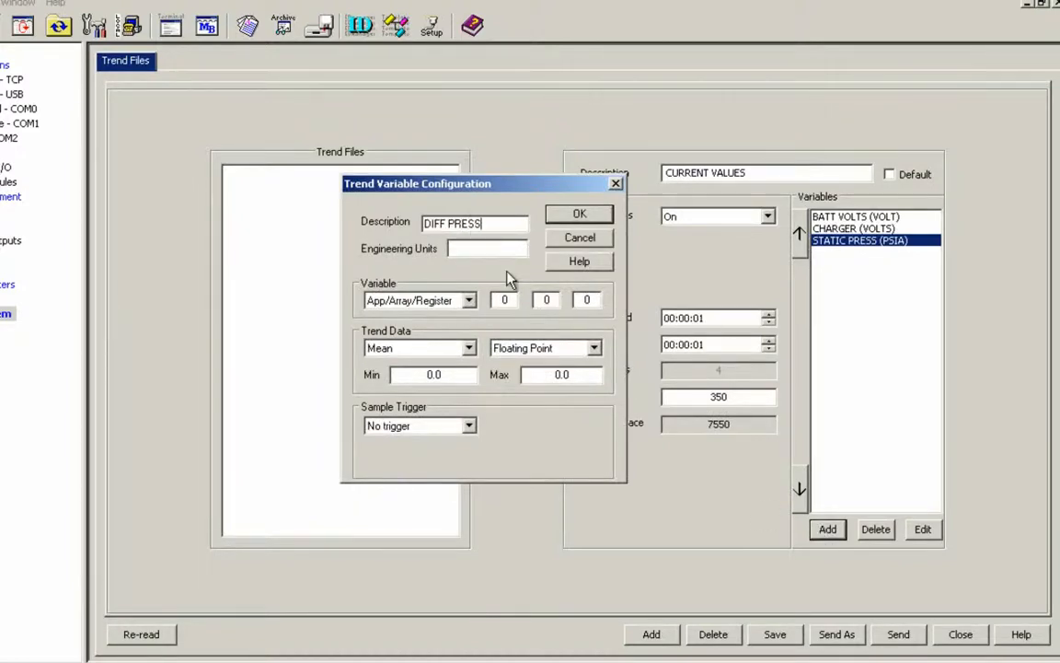
pyautogui.click(495, 245)
pyautogui.write('InH20')
# - Point the DIFF PRESS variable to application 11, array 7 and accept it
pyautogui.moveTo(515, 302); pyautogui.dragTo(473, 299)
pyautogui.write('11')
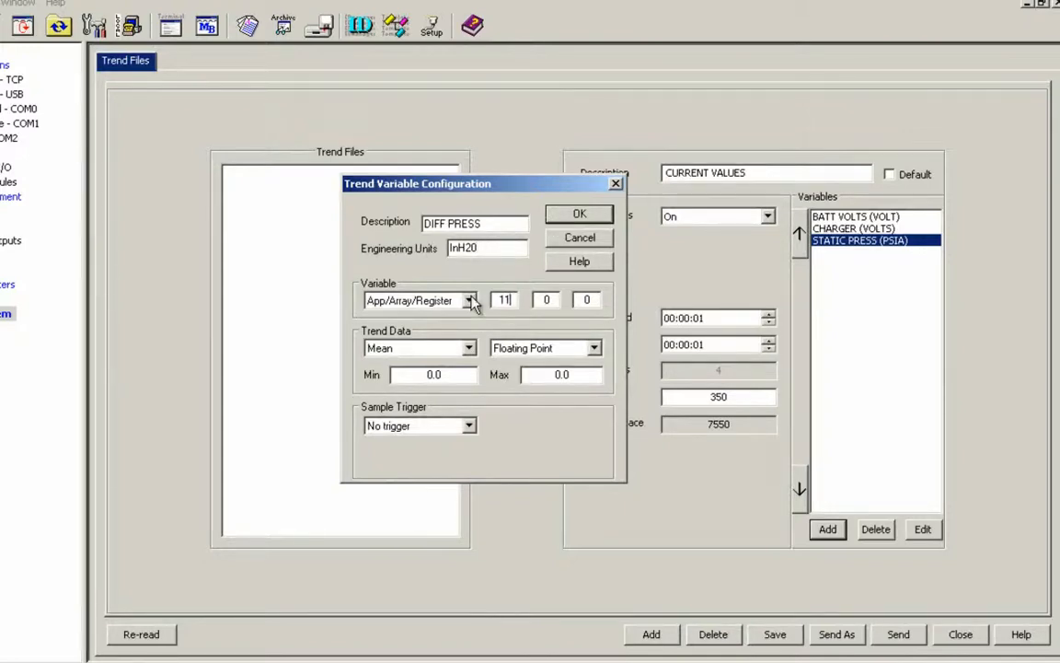
pyautogui.press('Tab')
pyautogui.write('7')
pyautogui.press('Tab')
pyautogui.click(589, 213)
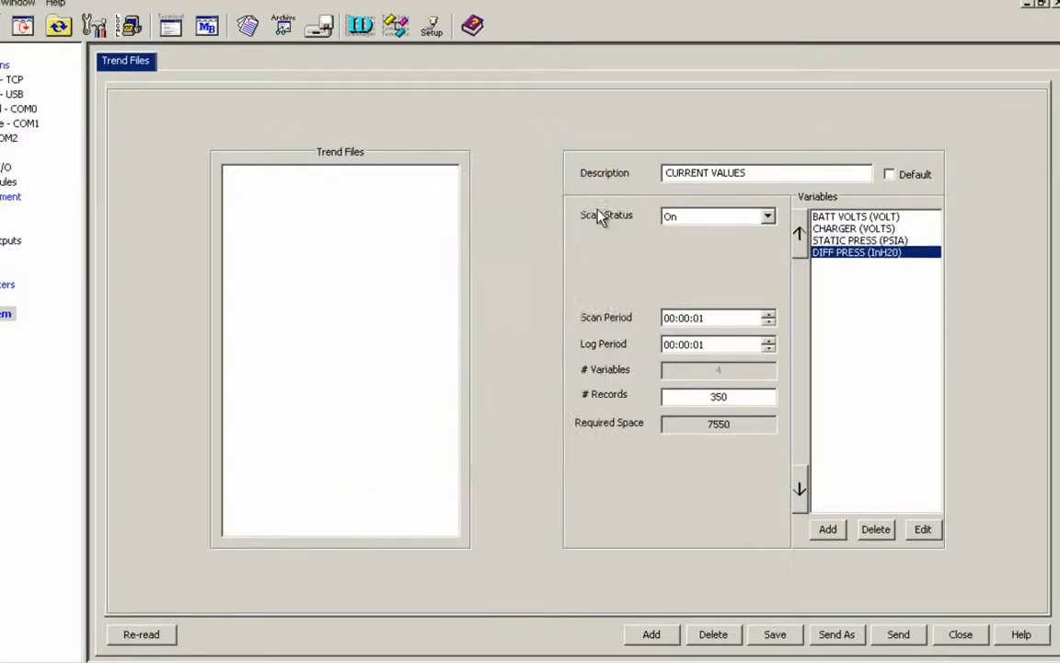
# - Add a variable to the trend file with the description TEMP and engineering units DEG F
pyautogui.click(831, 530)
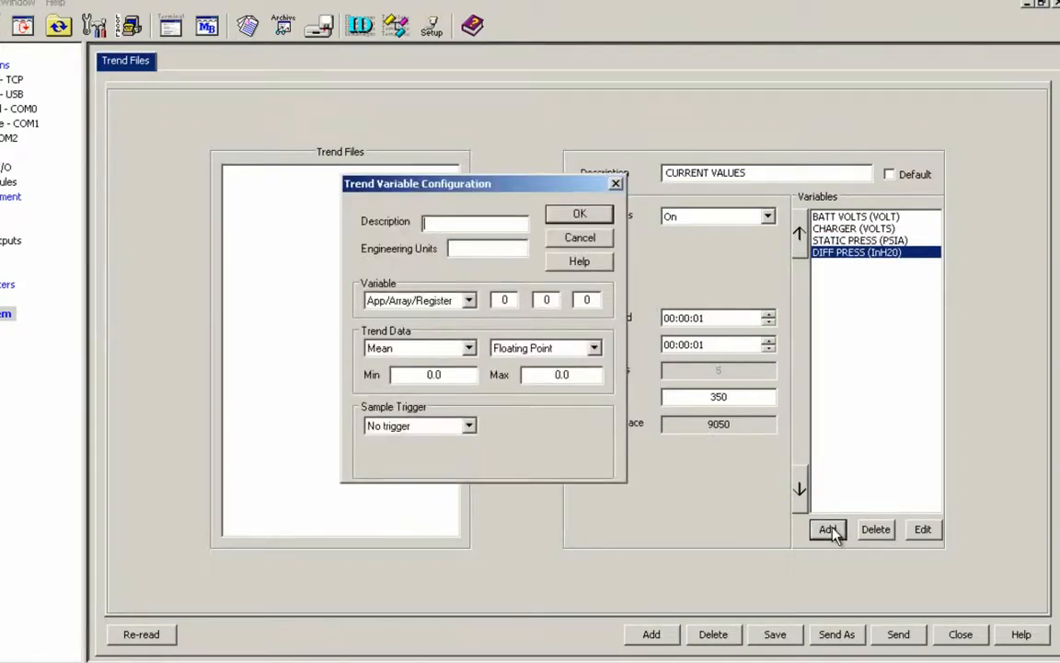
pyautogui.write('TEMP')
pyautogui.click(504, 247)
pyautogui.write('DEG F')
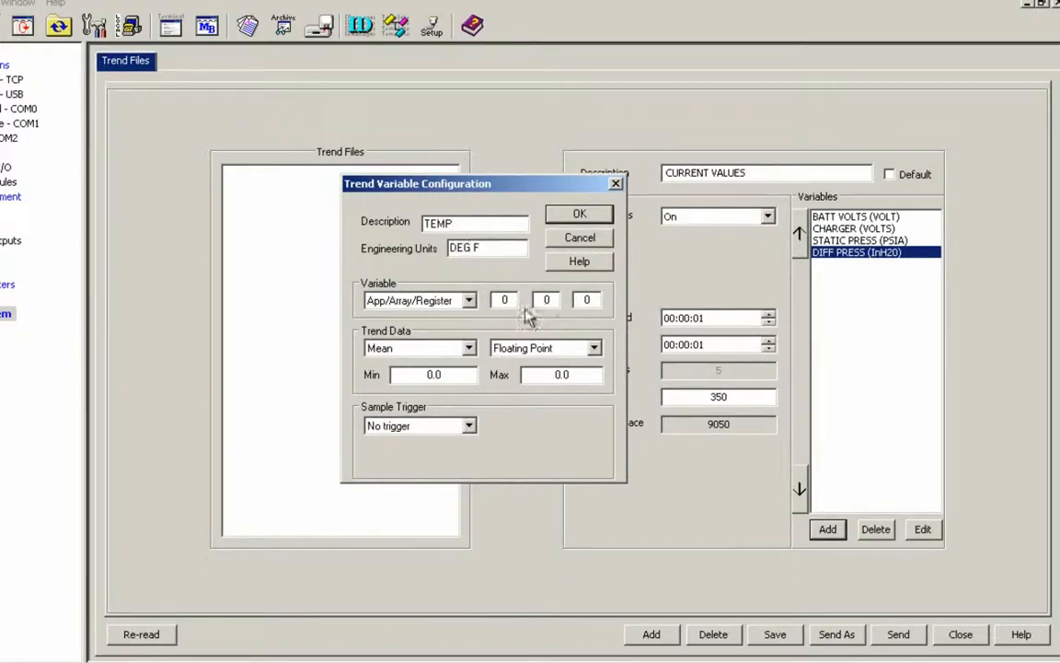
# - Point the TEMP variable to App/Array/Register address 11.3.3 and accept it
pyautogui.doubleClick(495, 299)
pyautogui.write('11')
pyautogui.press('Tab')
pyautogui.write('3')
pyautogui.press('Tab')
pyautogui.write('3')
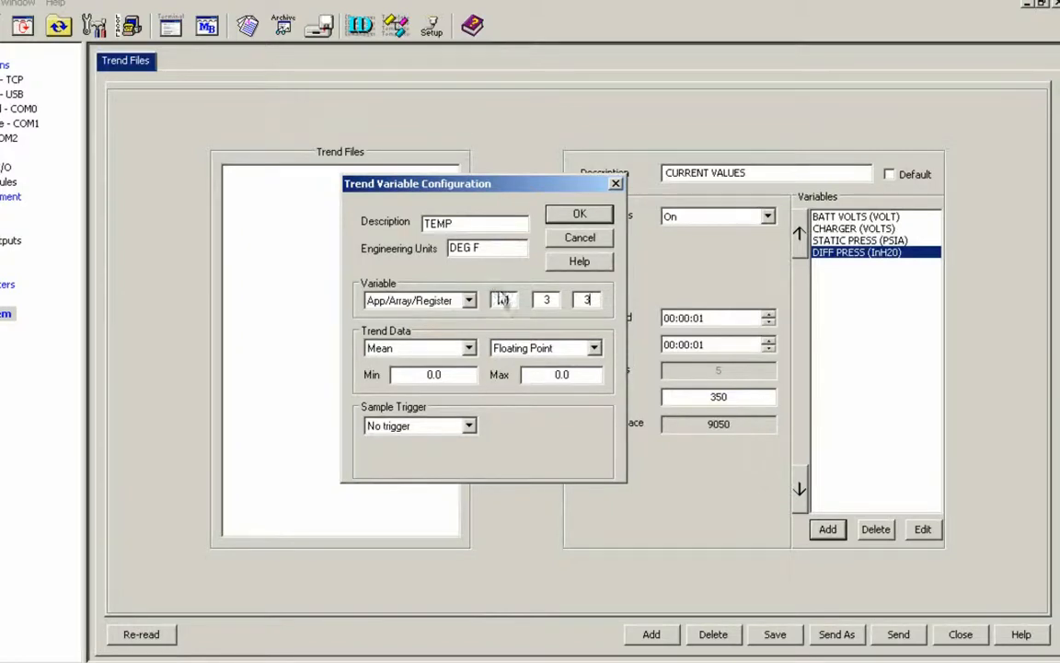
pyautogui.click(568, 214)
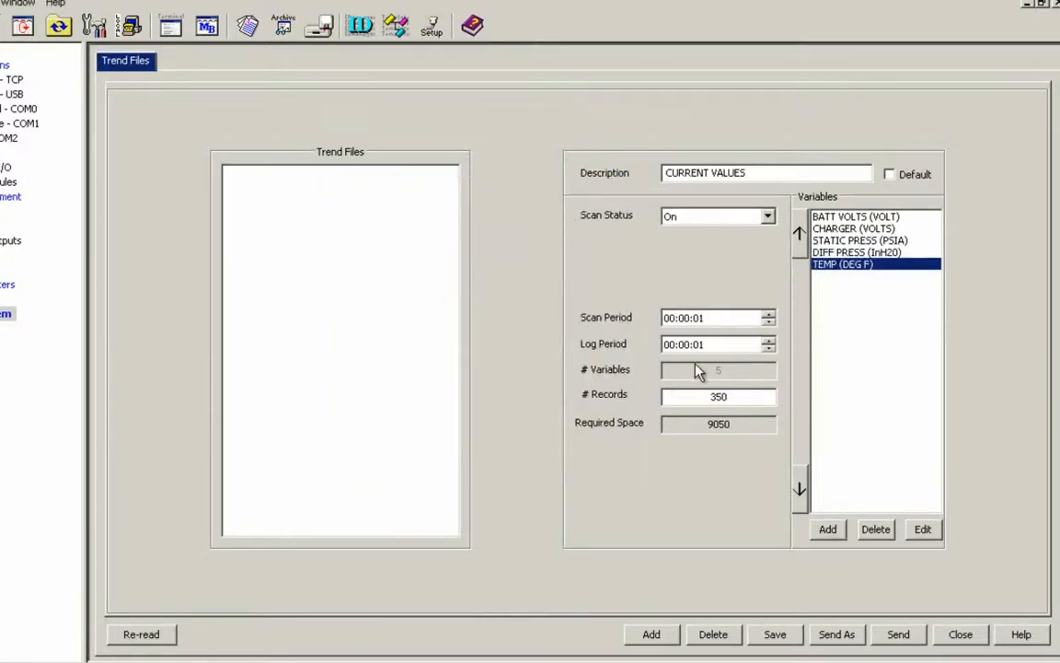
# - Add a variable to the trend file with the description FLOW RATE and engineering units MCF/DAY
pyautogui.click(828, 530)
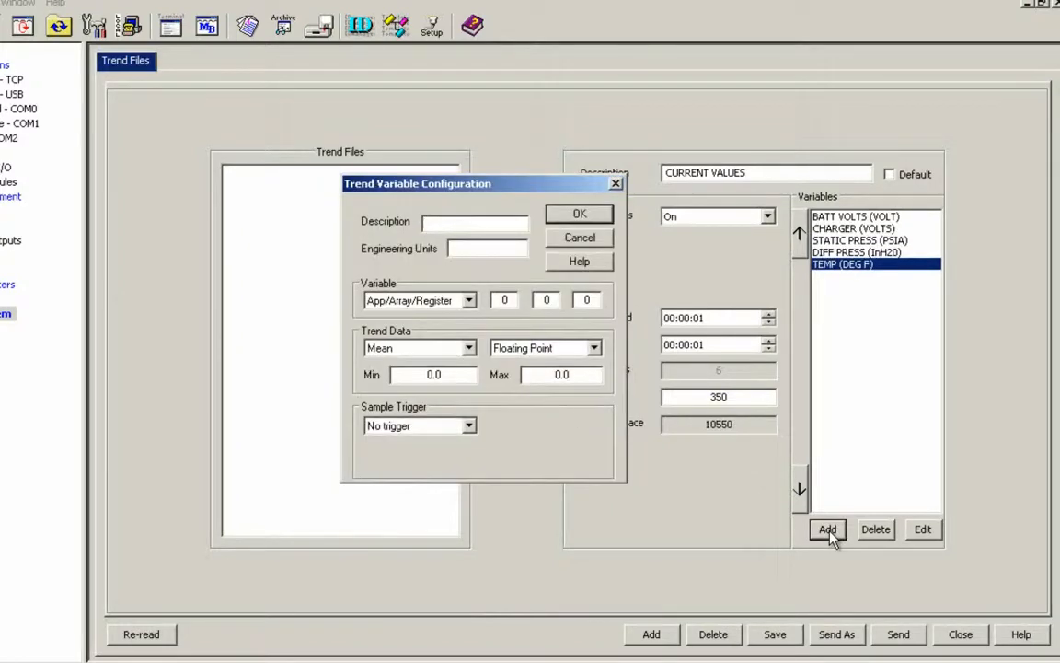
pyautogui.write('FLOW RATE')
pyautogui.click(499, 247)
pyautogui.write('MC')
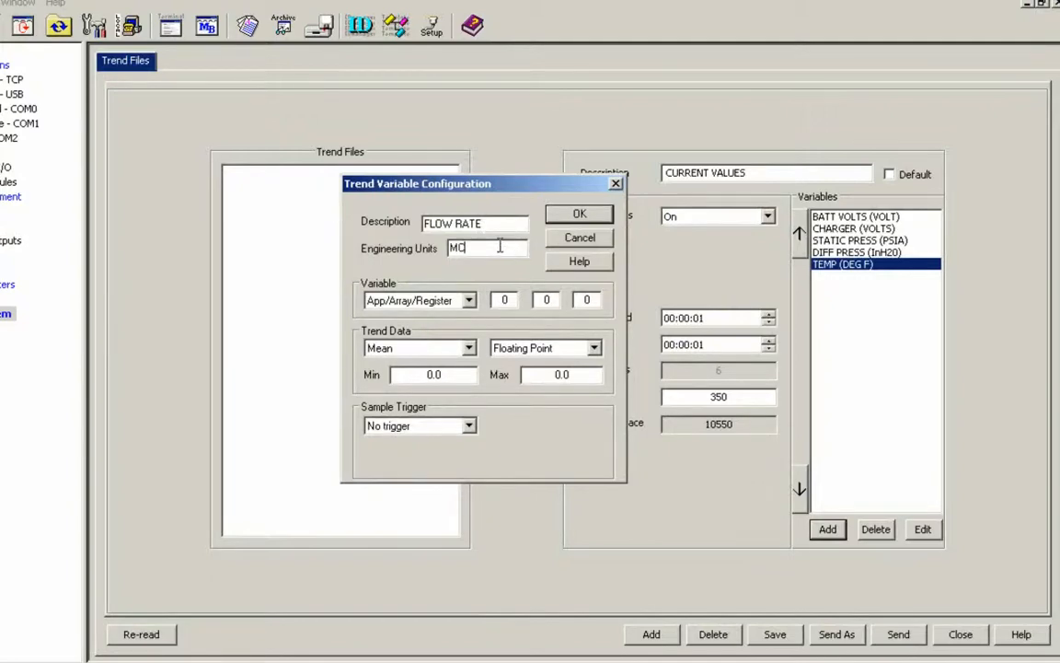
pyautogui.write('F/DAY')
# - Point the FLOW RATE variable to App/Array/Register address 11.7.19, accept it and recheck its configuration
pyautogui.doubleClick(504, 299)
pyautogui.write('11')
pyautogui.press('Tab')
pyautogui.write('7')
pyautogui.press('Tab')
pyautogui.write('19')
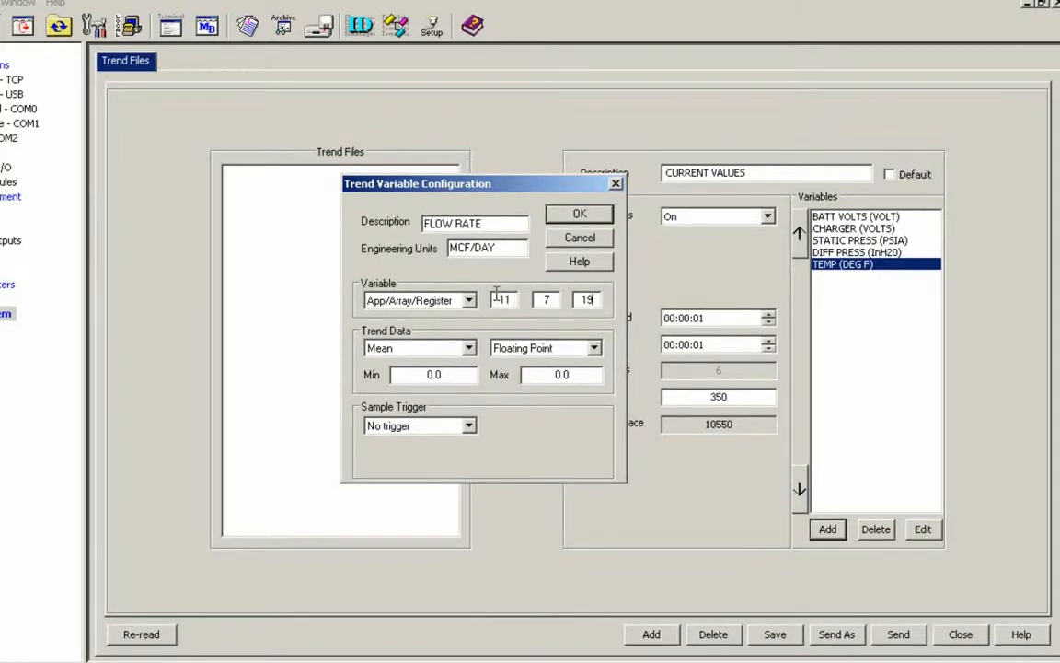
pyautogui.click(564, 214)
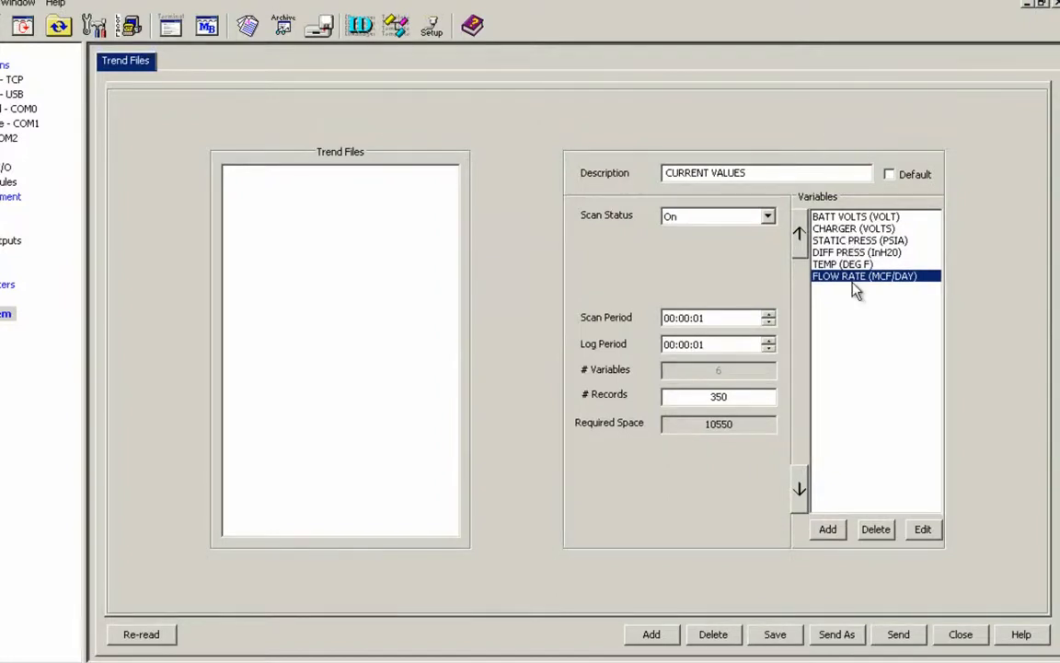
pyautogui.click(923, 532)
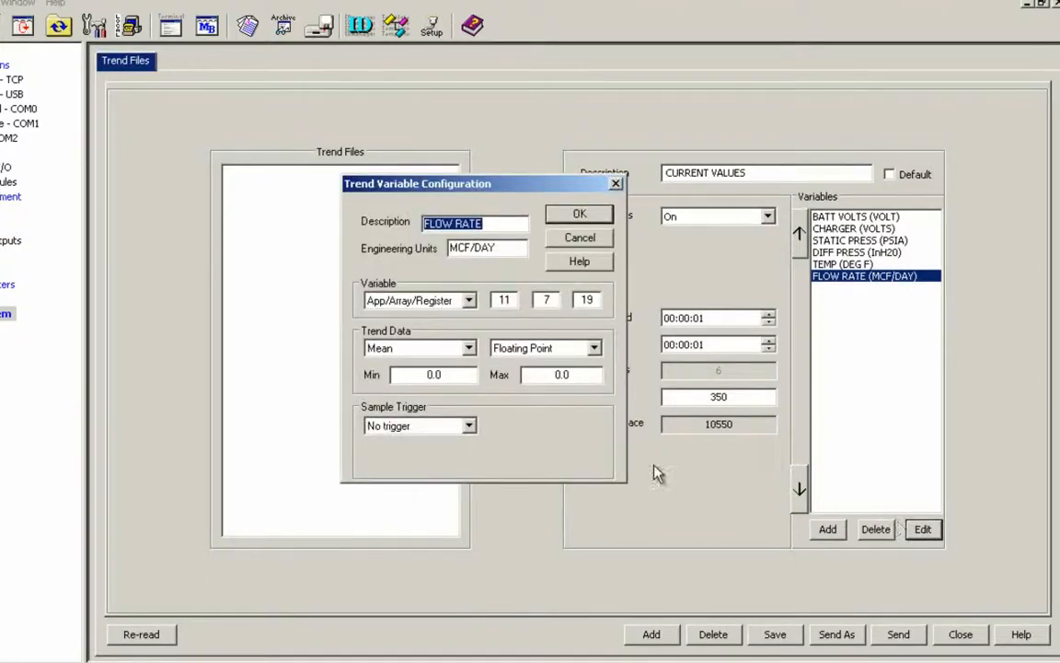
pyautogui.click(583, 214)
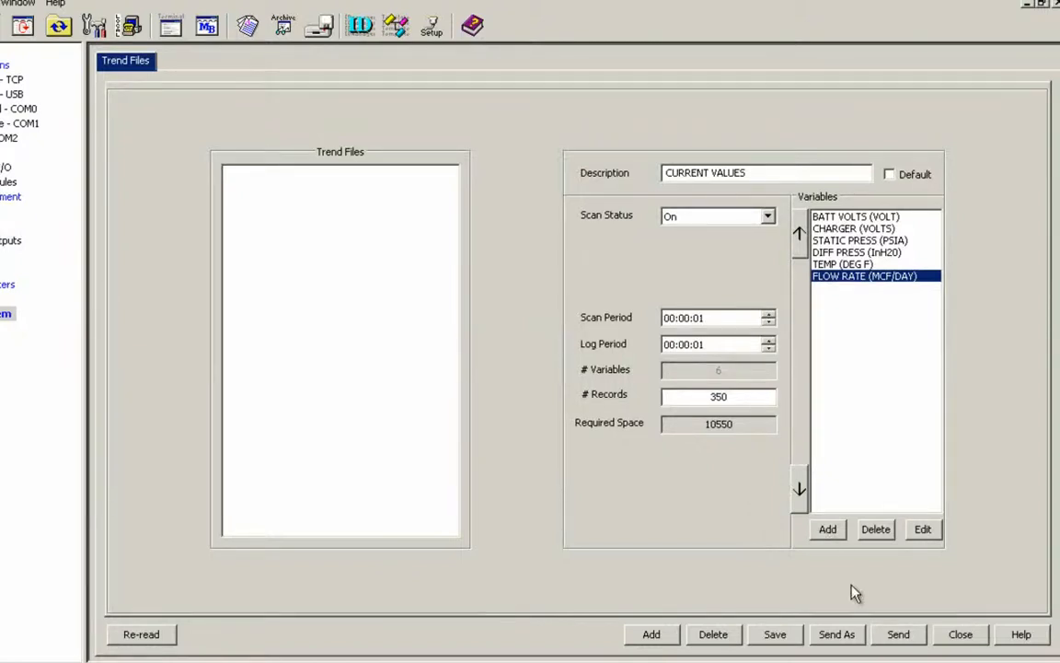
# - Send the trend file to the device under the file name CURRENT VALUES and close the Trend System setup
pyautogui.click(897, 634)
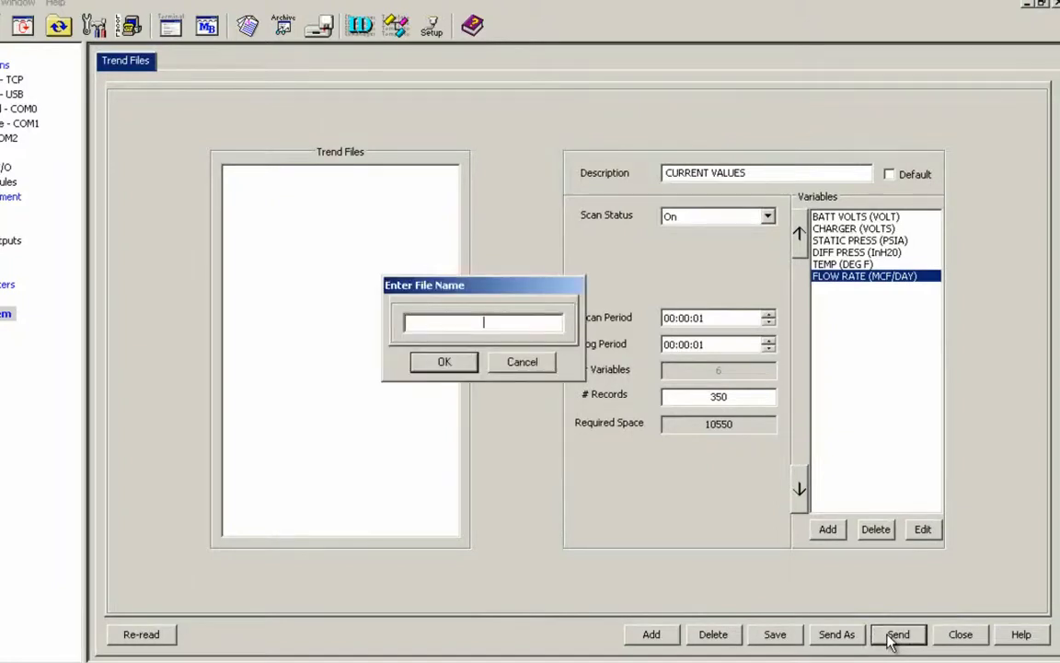
pyautogui.write('CURRENT VALUES')
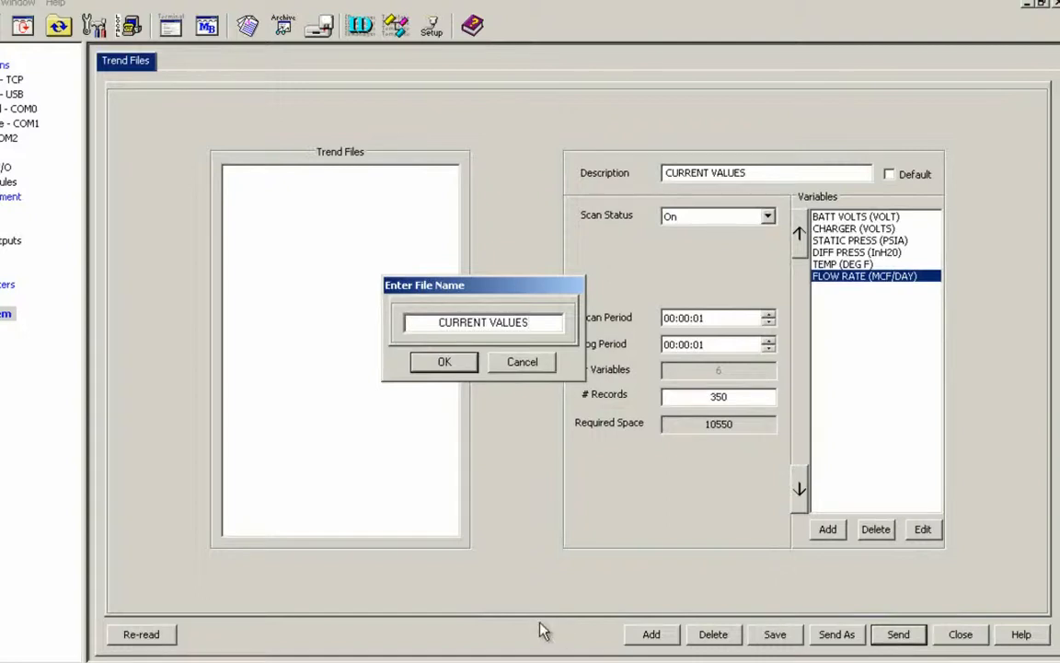
pyautogui.click(446, 361)
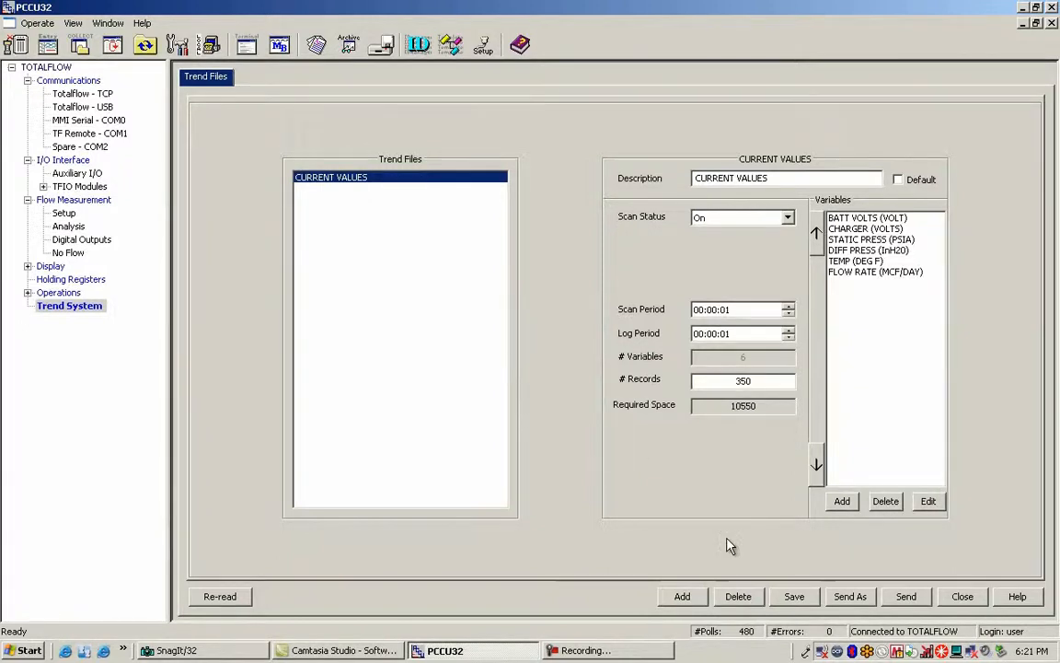
pyautogui.click(957, 598)
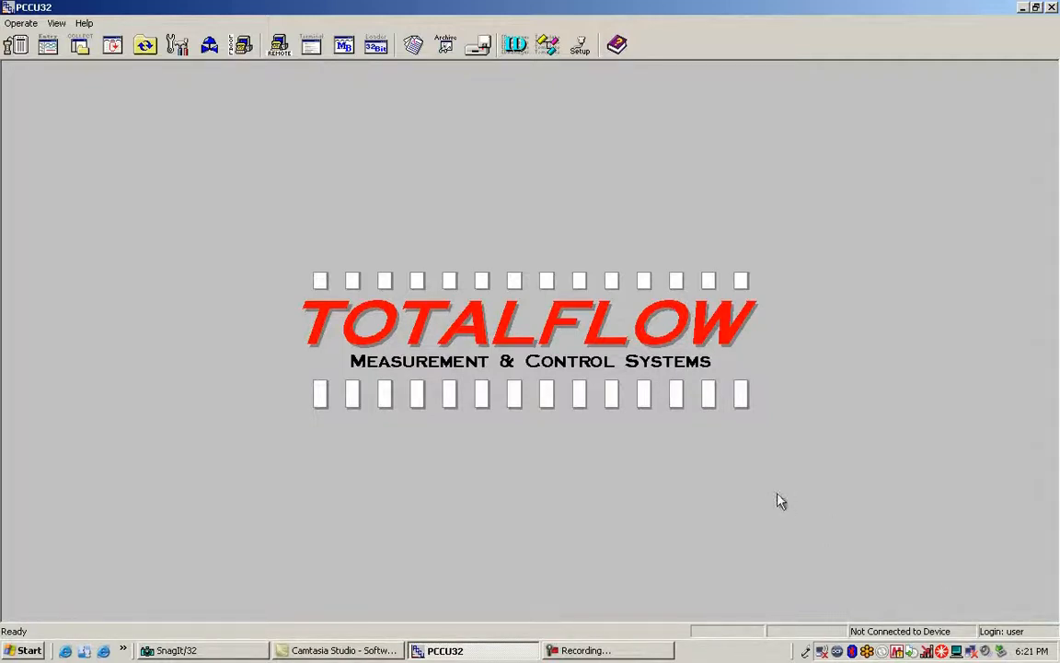
# - Re-enter Entry mode and view the CURRENT VALUES trend of the Trend System as a graph and as a grid
pyautogui.click(58, 43)
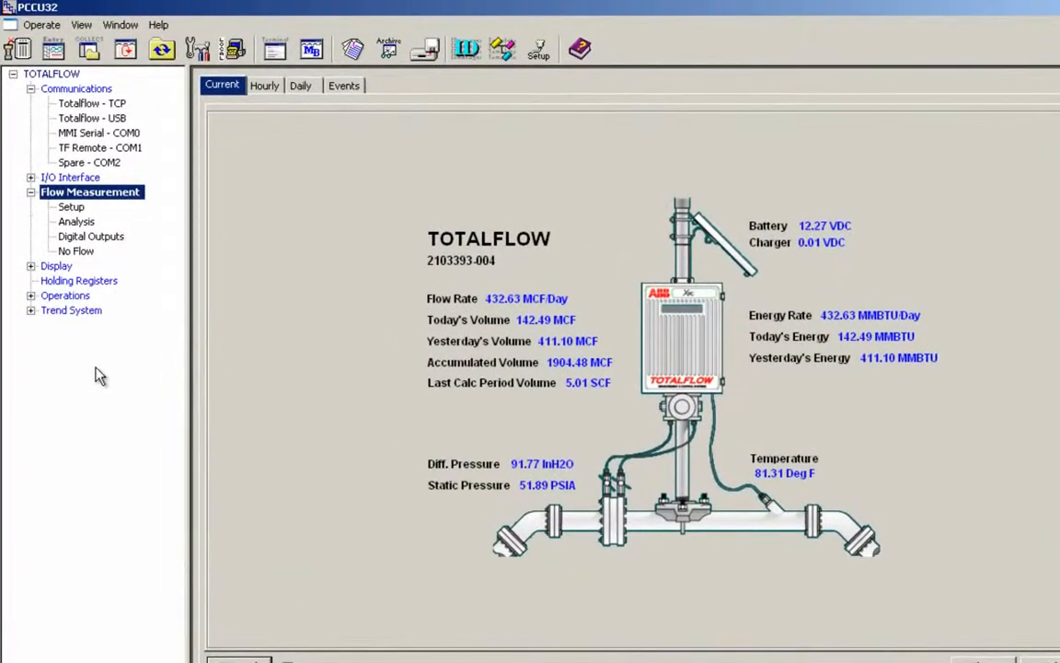
pyautogui.click(31, 312)
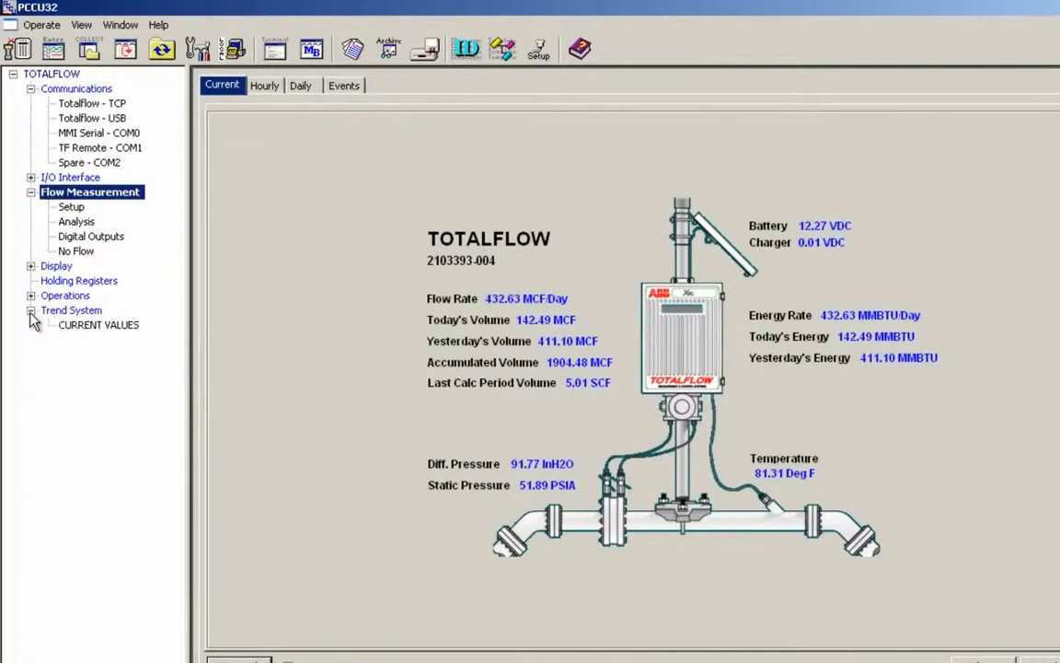
pyautogui.click(83, 331)
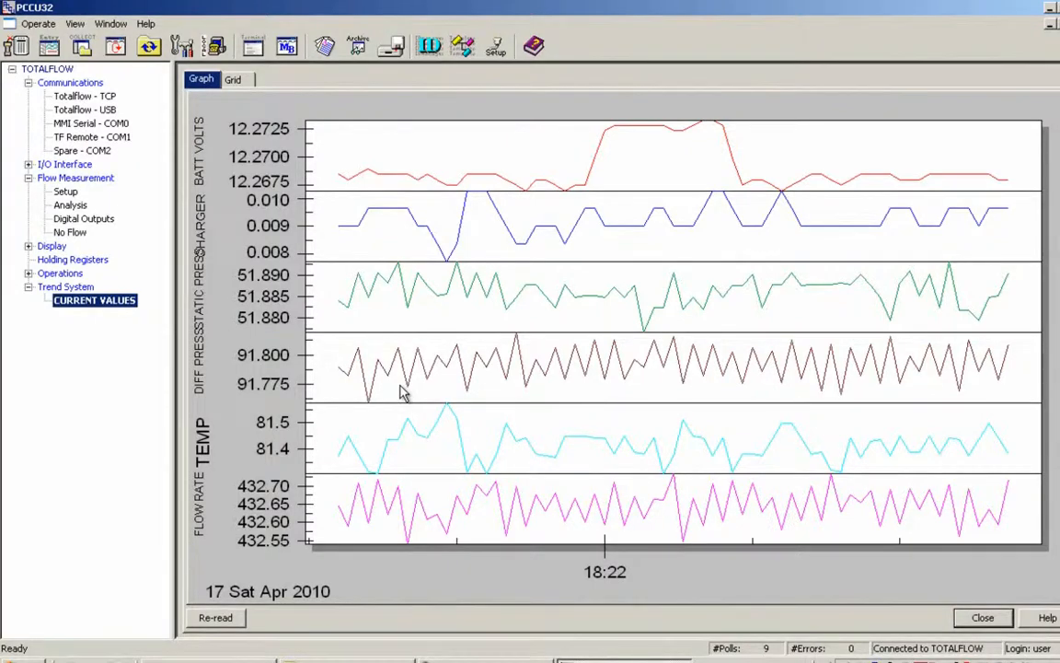
pyautogui.click(235, 81)
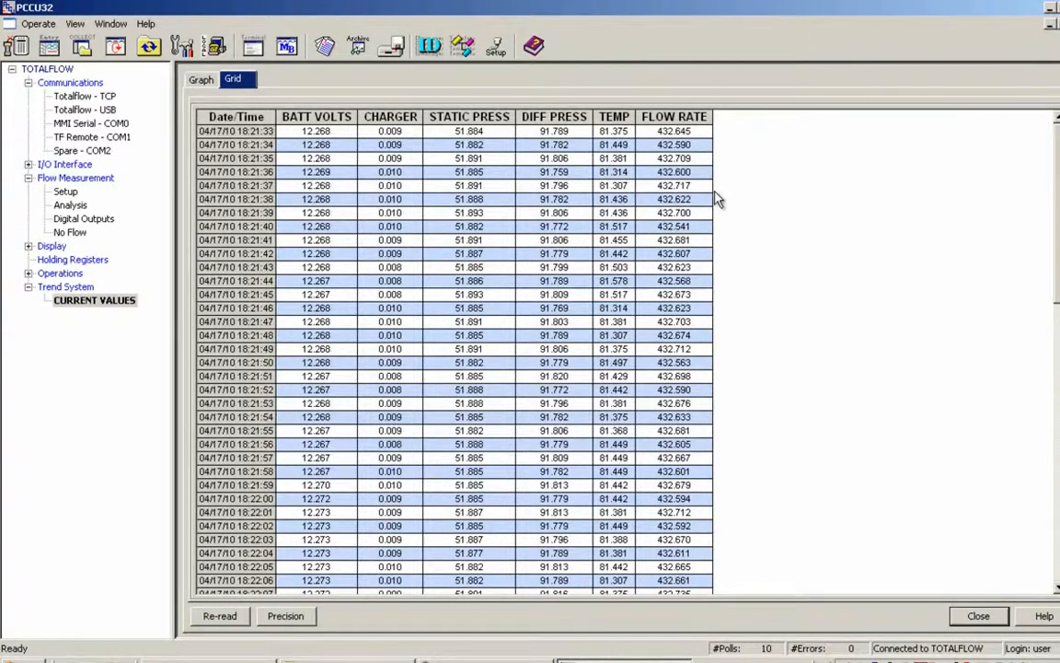
pyautogui.click(199, 82)
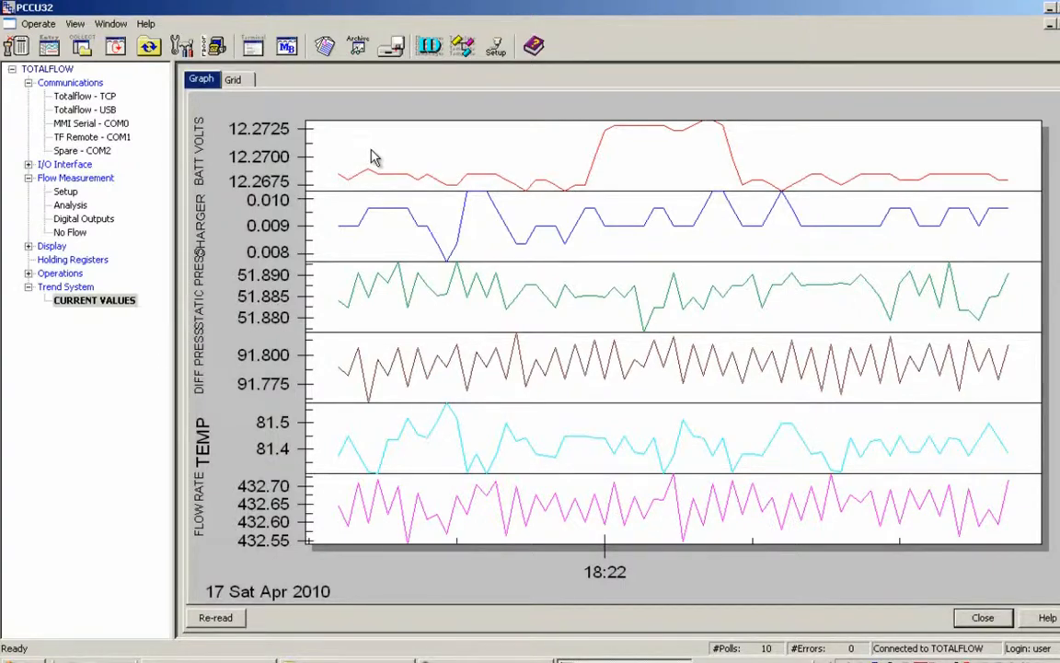
# - Customize the trend graph so that Y Axis 1 plots TEMP, and apply the change
pyautogui.doubleClick(373, 158)
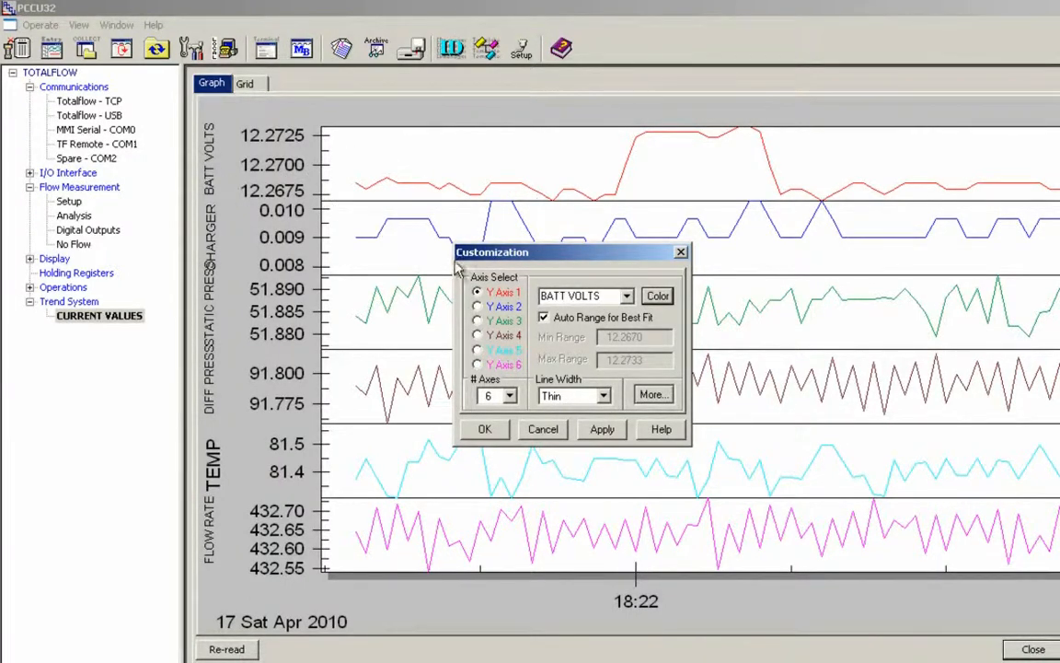
pyautogui.click(570, 294)
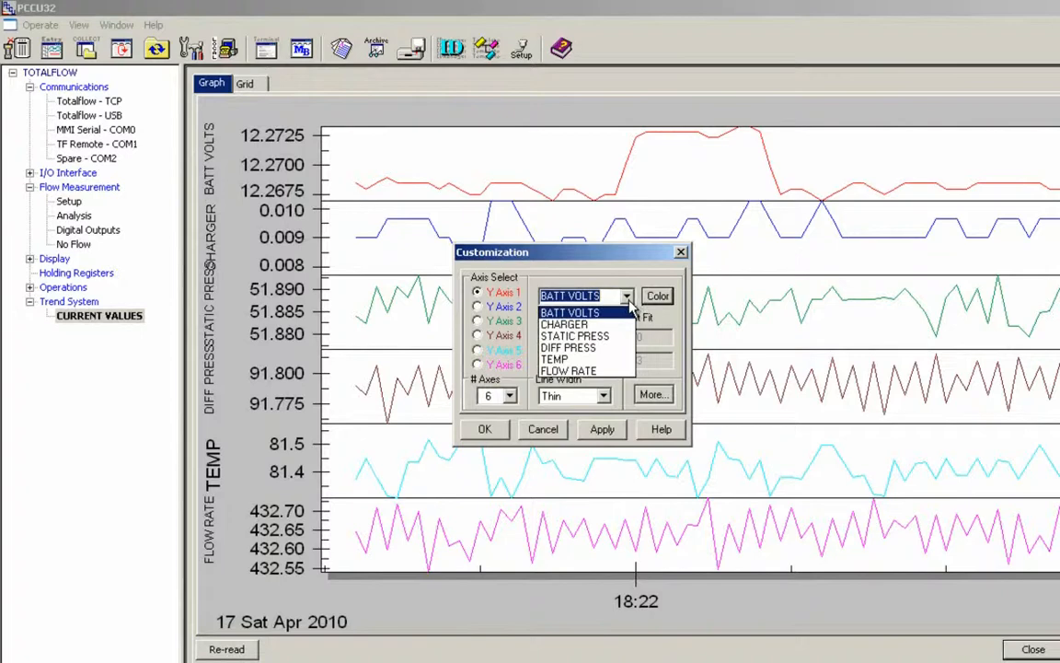
pyautogui.click(608, 359)
pyautogui.click(602, 430)
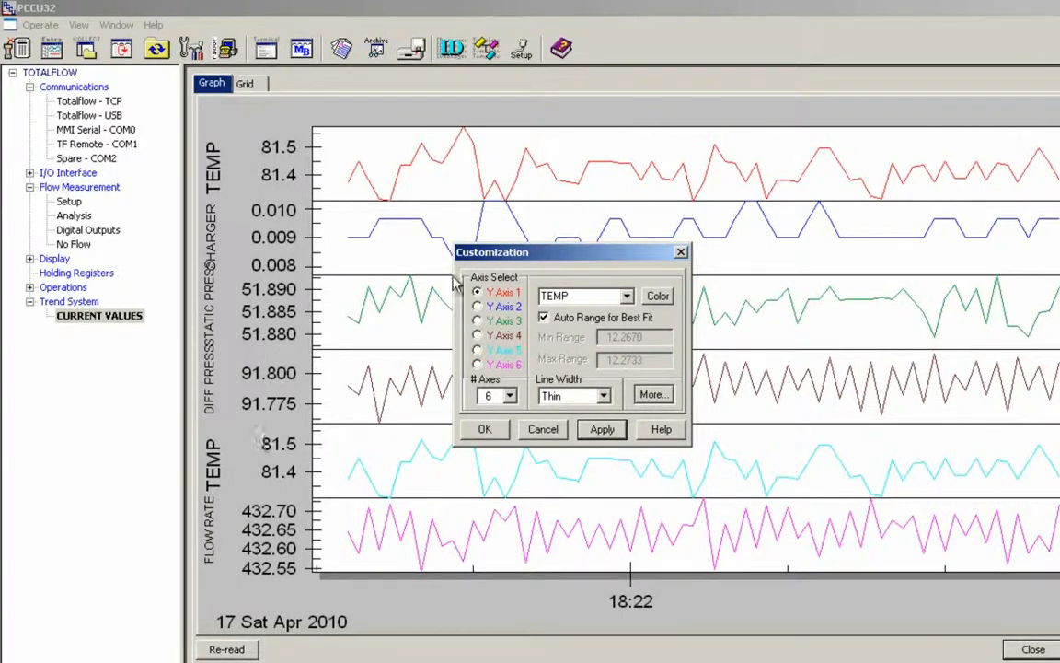
# - Assign the BATT VOLTS variable to Y Axis 5 of the trend graph and apply the change
pyautogui.click(491, 354)
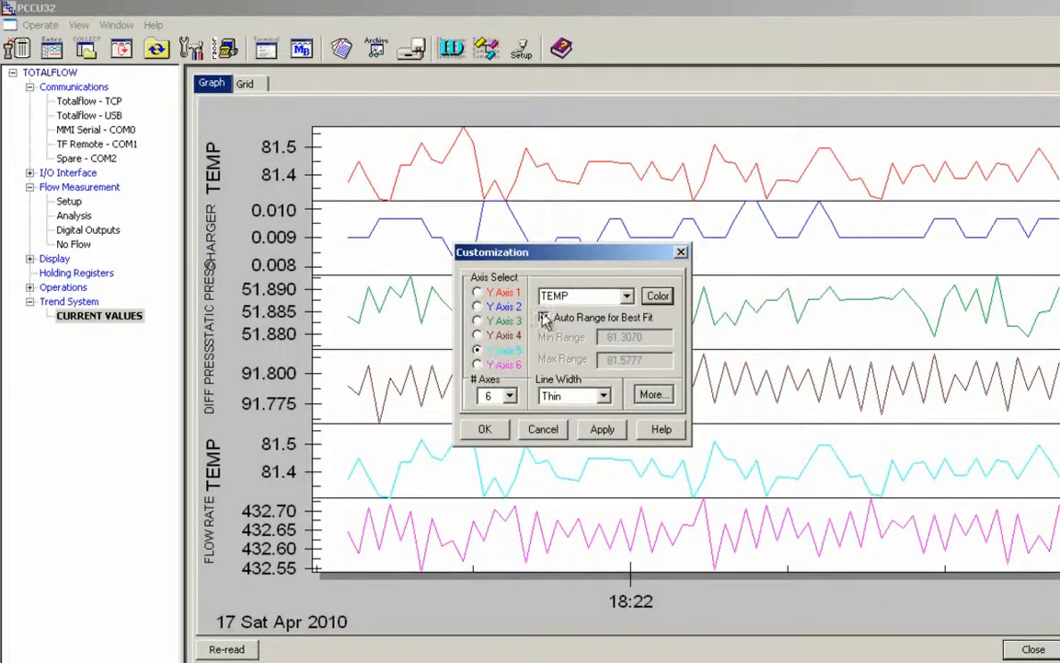
pyautogui.click(627, 298)
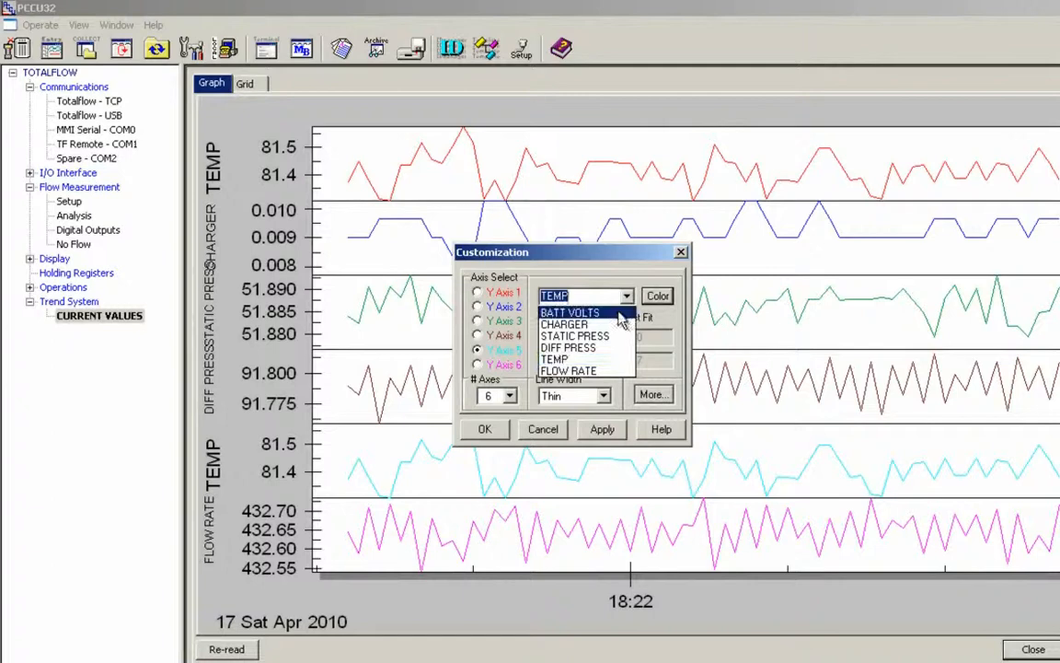
pyautogui.click(622, 318)
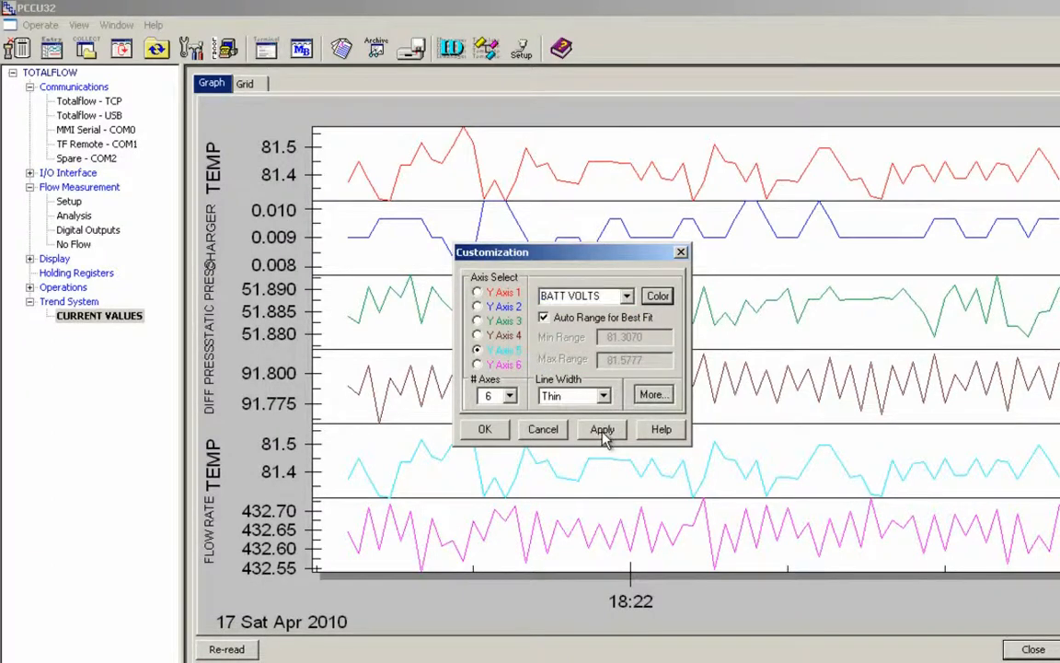
pyautogui.click(604, 431)
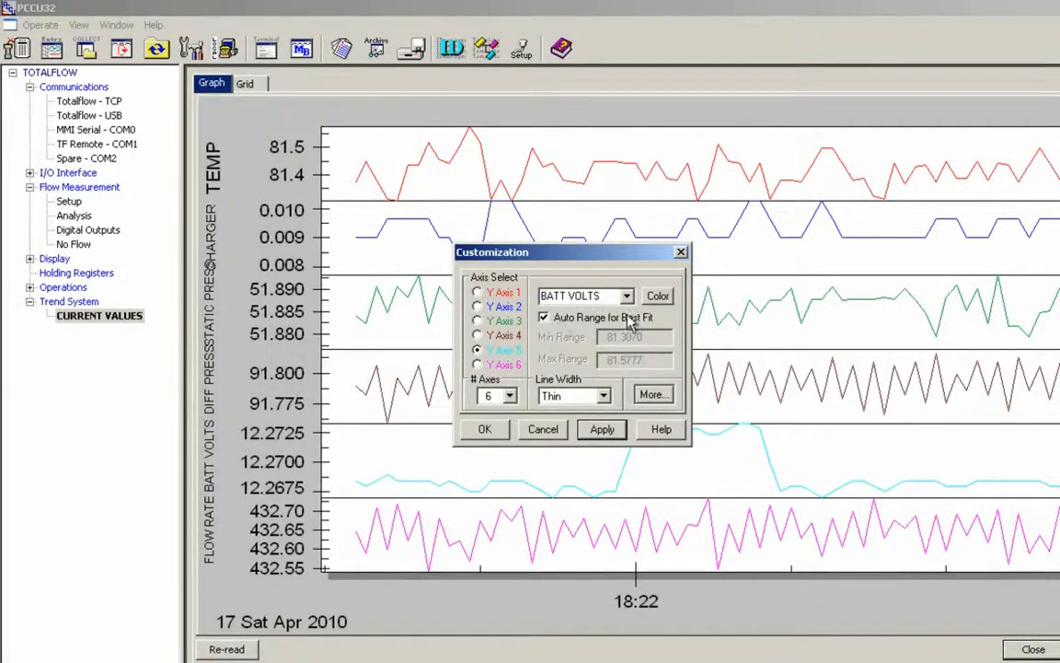
# - Change the color of the Y Axis 5 line to yellow and apply it to the graph
pyautogui.click(657, 296)
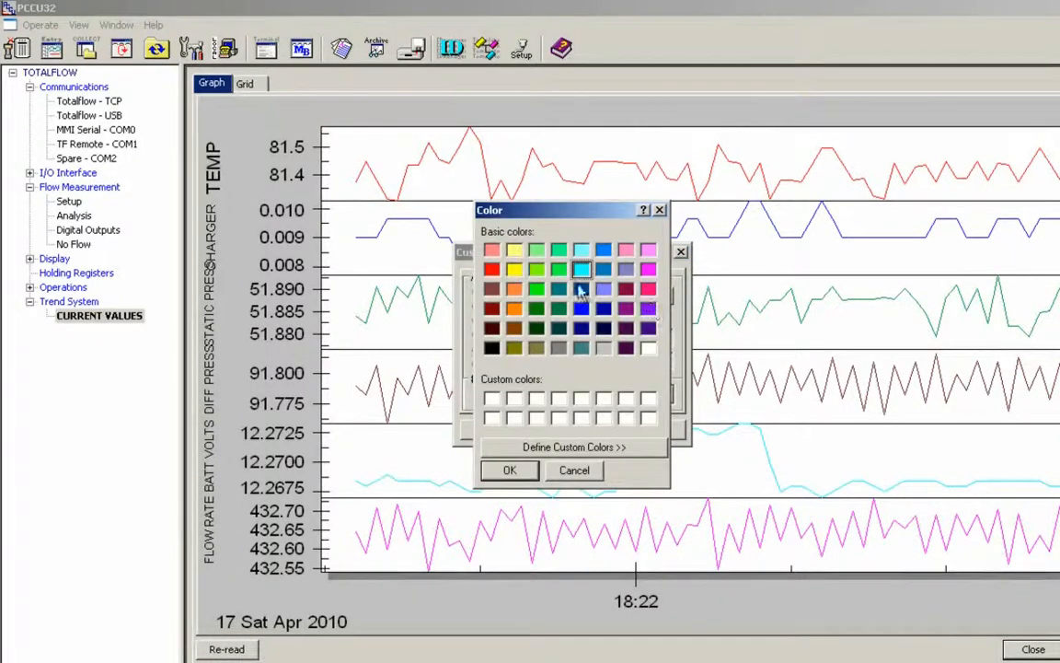
pyautogui.click(513, 269)
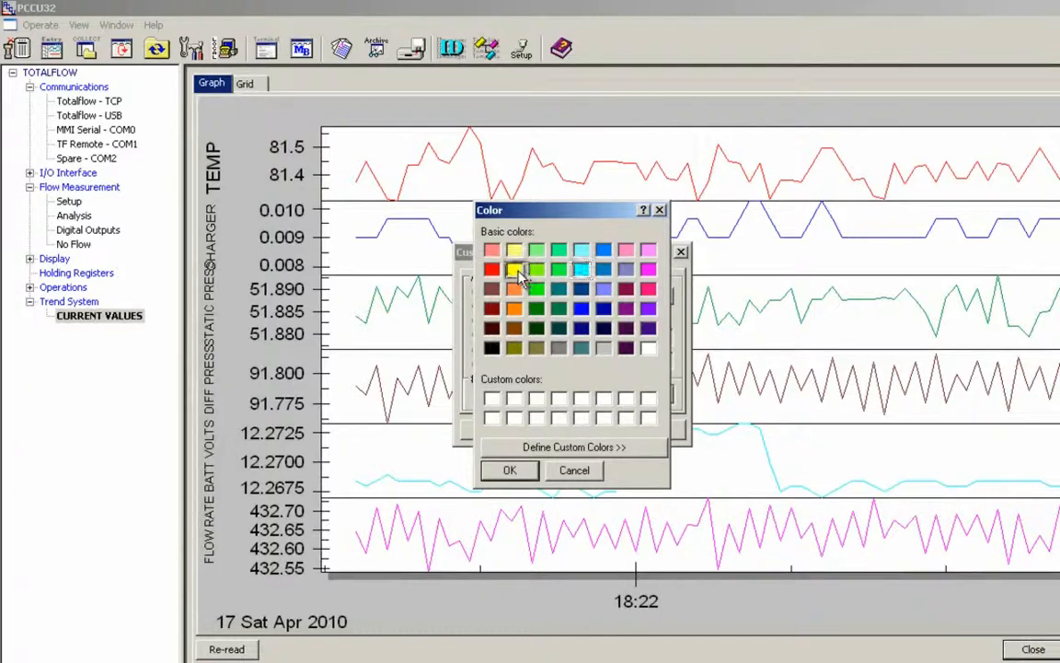
pyautogui.click(510, 469)
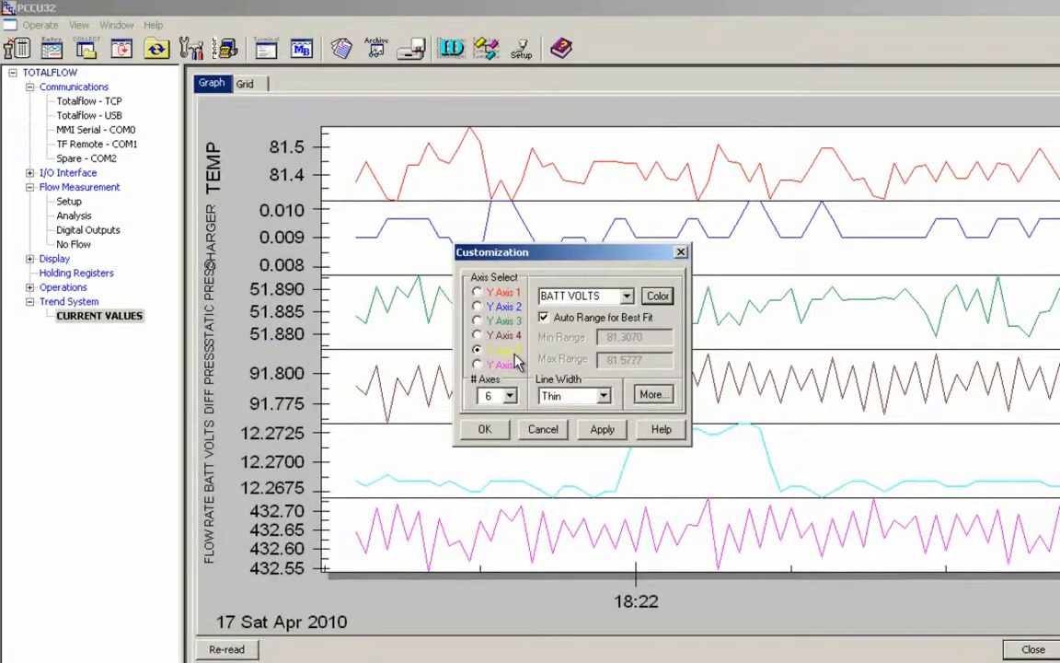
pyautogui.click(602, 430)
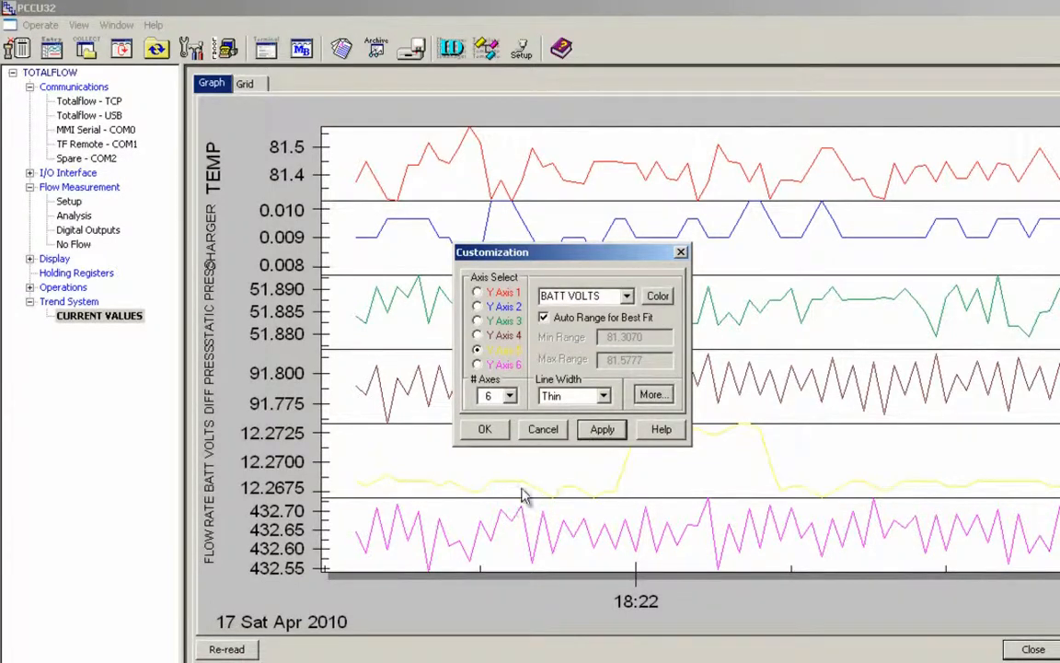
# - Apply a Thick line width to Y Axis 5, and switch Auto Range for Best Fit off and on again
pyautogui.click(605, 396)
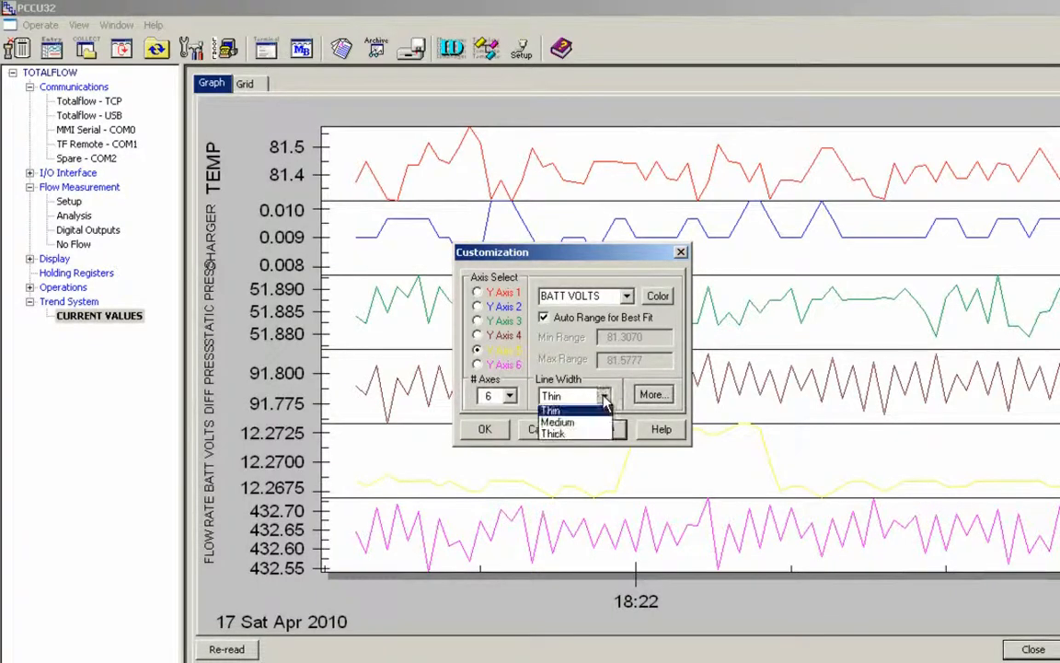
pyautogui.click(596, 434)
pyautogui.click(596, 433)
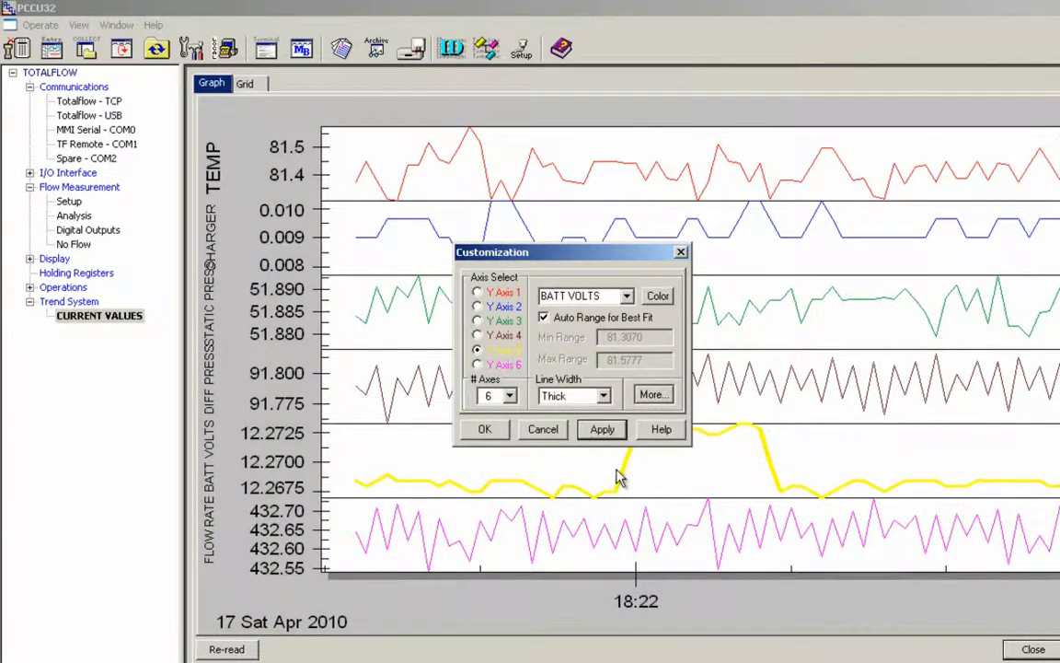
pyautogui.click(578, 330)
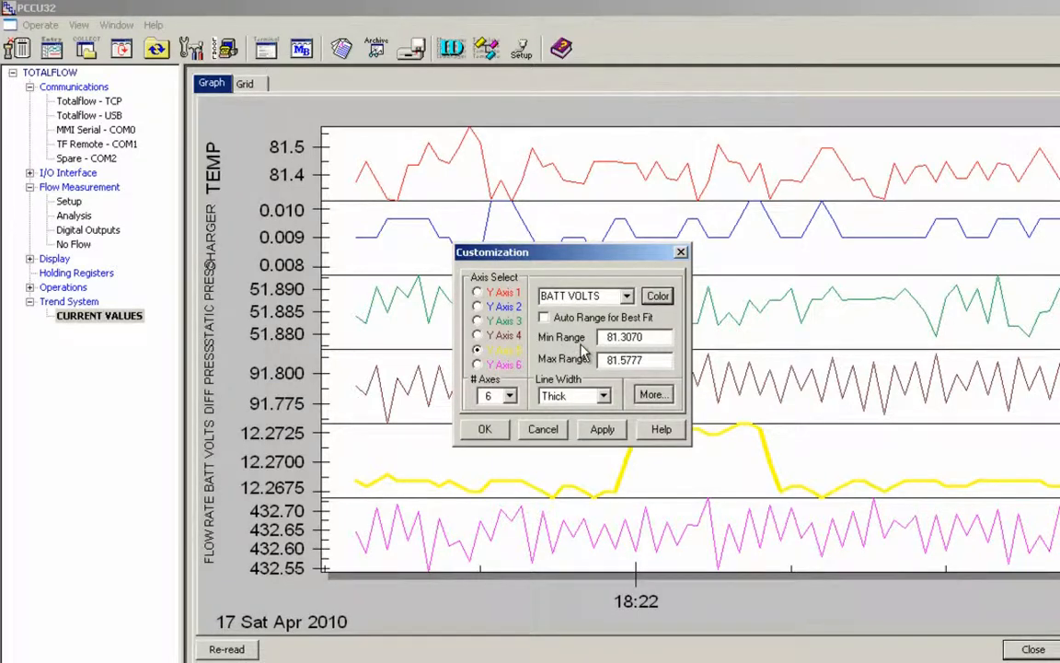
pyautogui.click(550, 316)
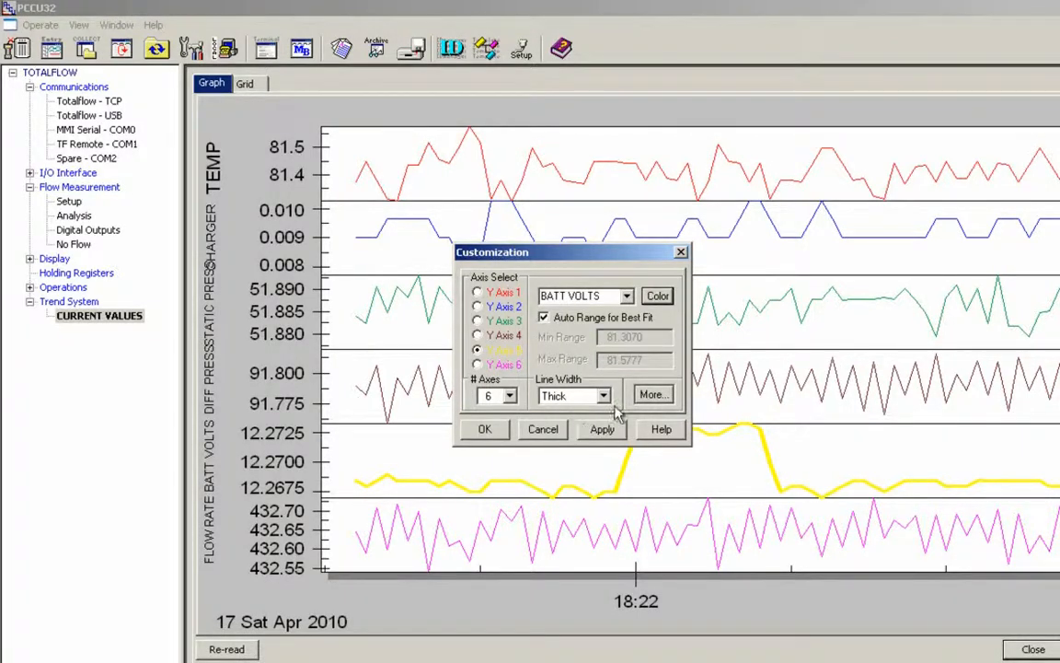
# - In the advanced graph customization, try the Bar and Area plot styles on the TEMP axis, applying each
pyautogui.click(649, 398)
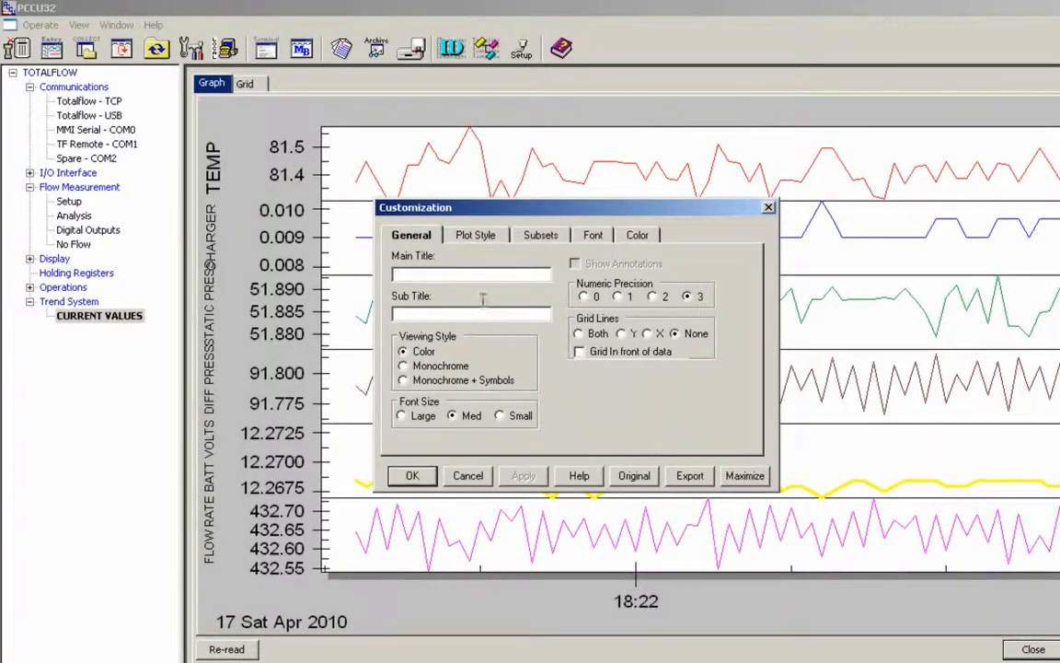
pyautogui.click(497, 238)
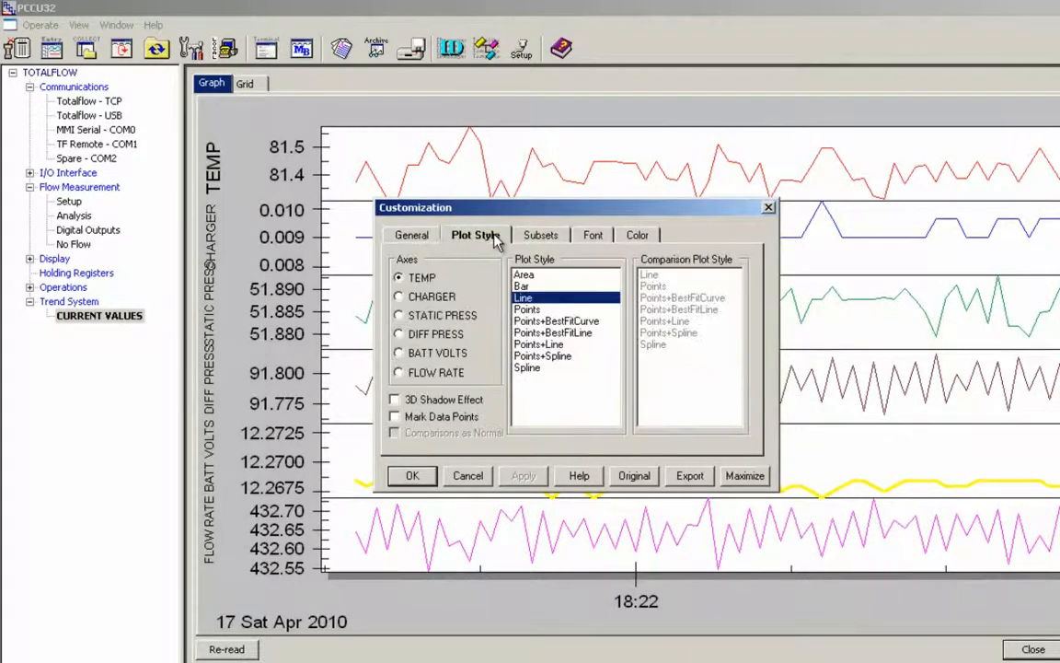
pyautogui.click(532, 286)
pyautogui.click(522, 476)
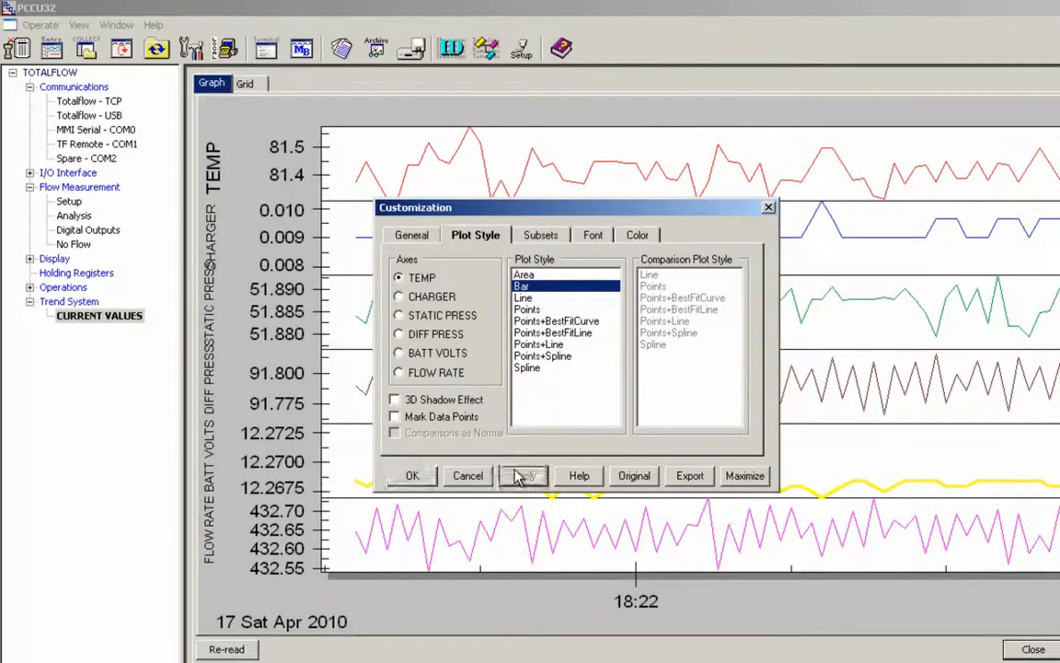
pyautogui.click(530, 277)
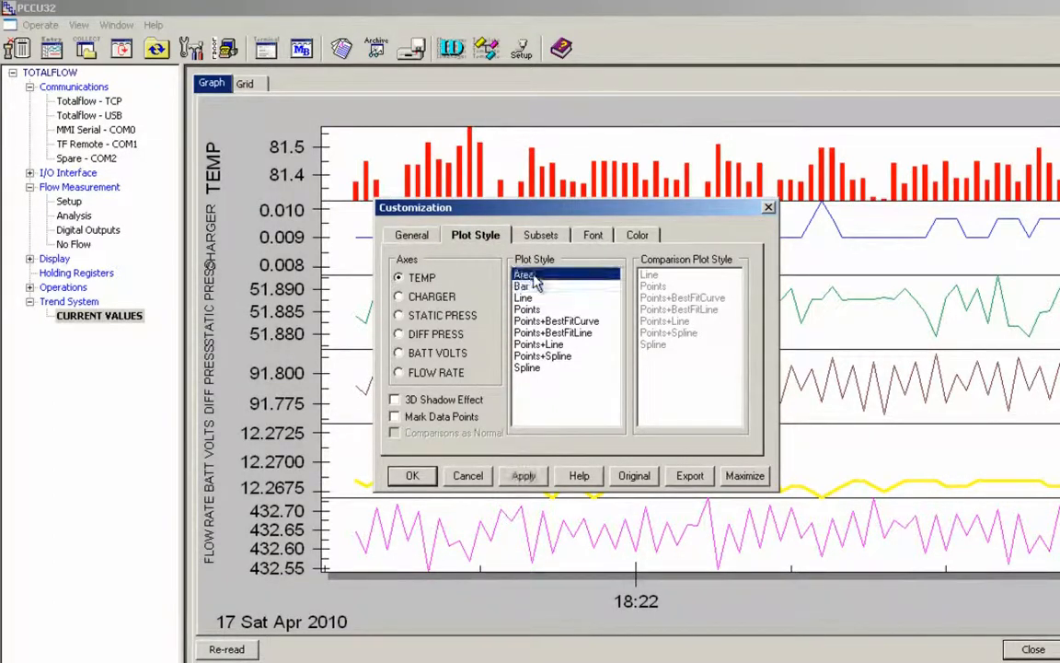
pyautogui.click(527, 478)
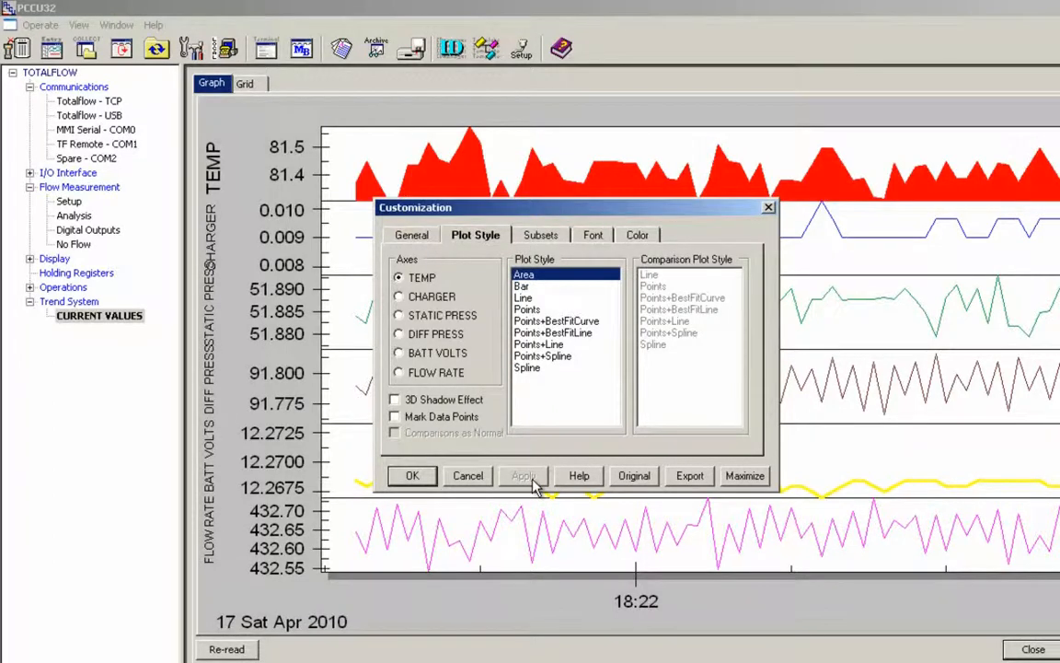
# - Look through the Subsets, Font and Color settings of the graph customization
pyautogui.click(550, 235)
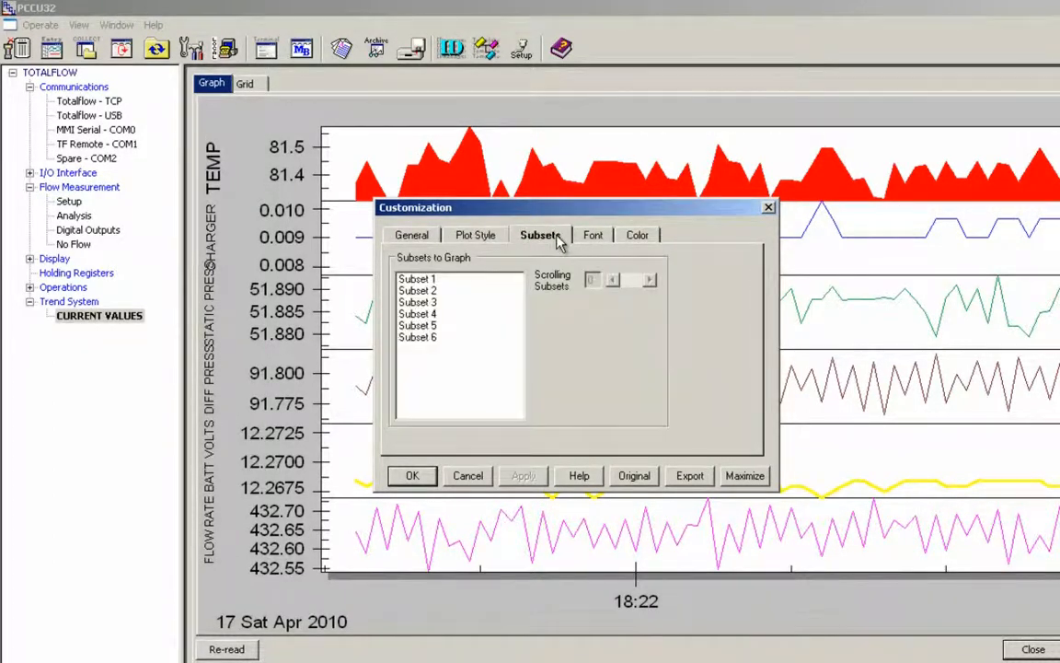
pyautogui.click(587, 238)
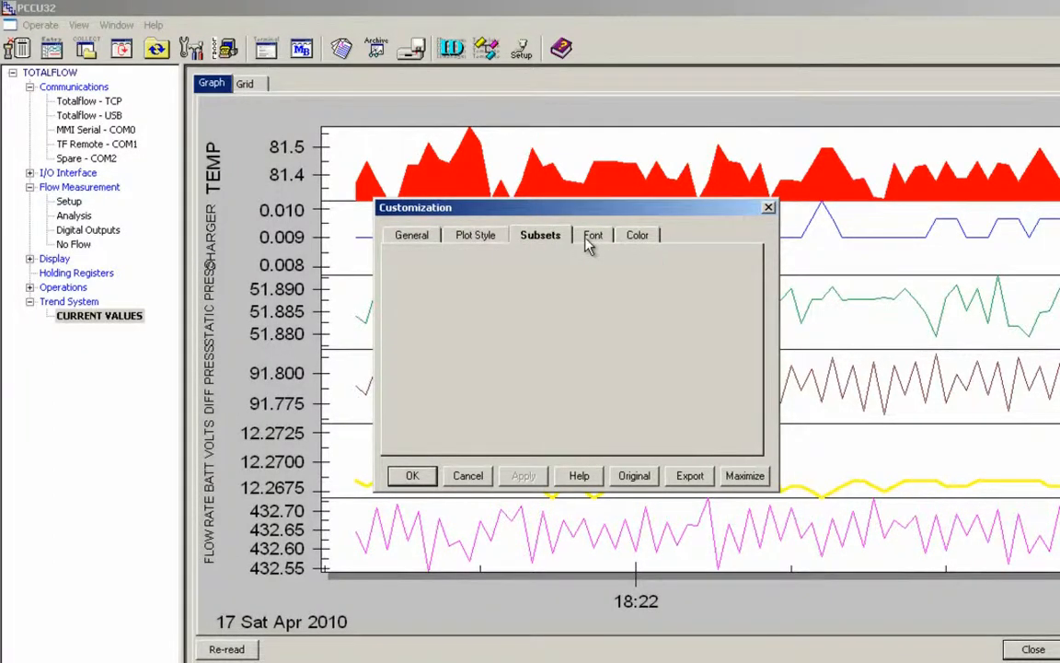
pyautogui.click(635, 237)
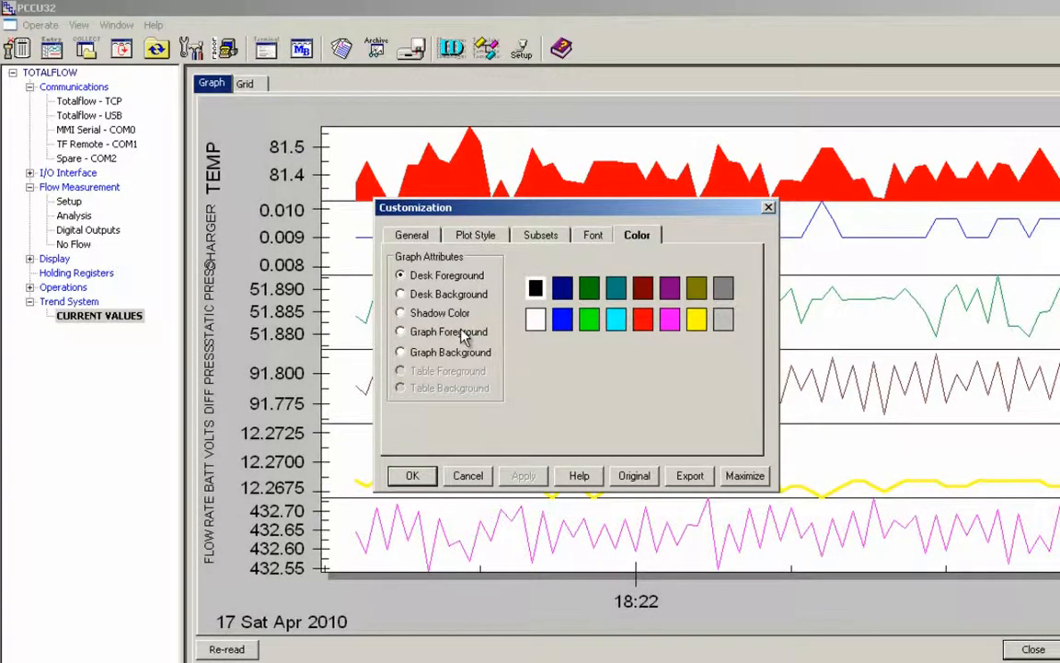
# - Return the TEMP axis to the Line plot style, apply it and accept the advanced customization
pyautogui.click(475, 236)
pyautogui.click(522, 297)
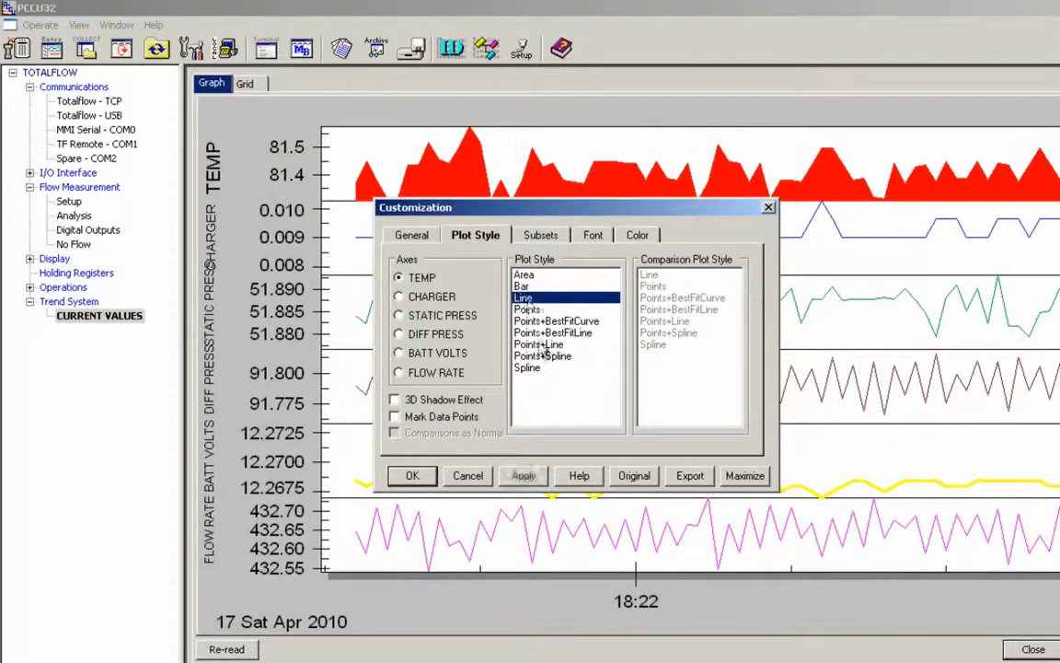
pyautogui.click(523, 475)
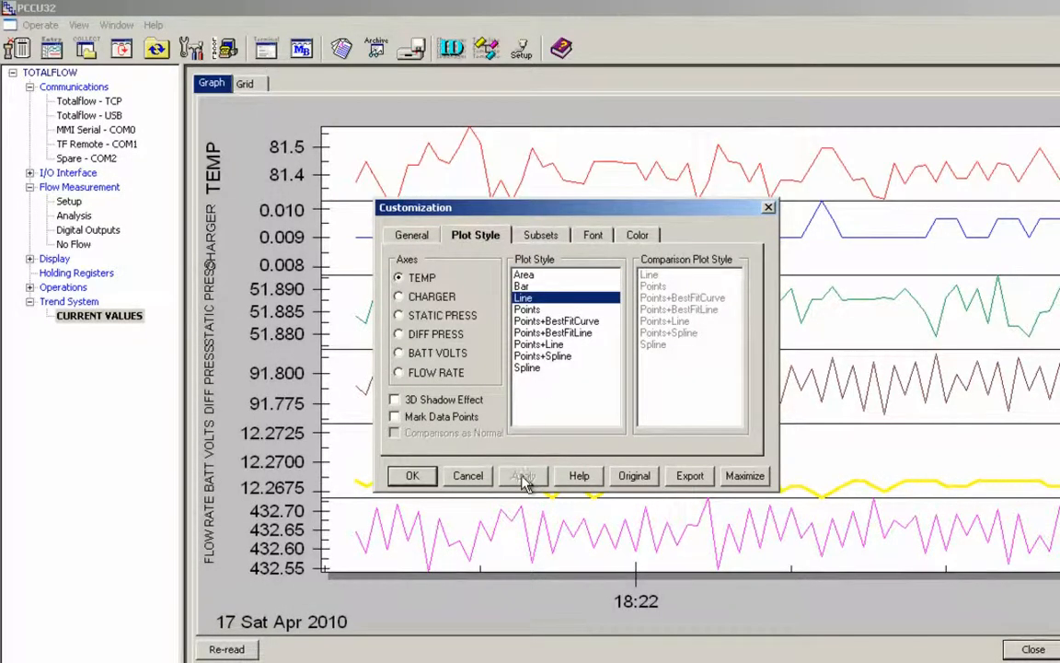
pyautogui.click(424, 475)
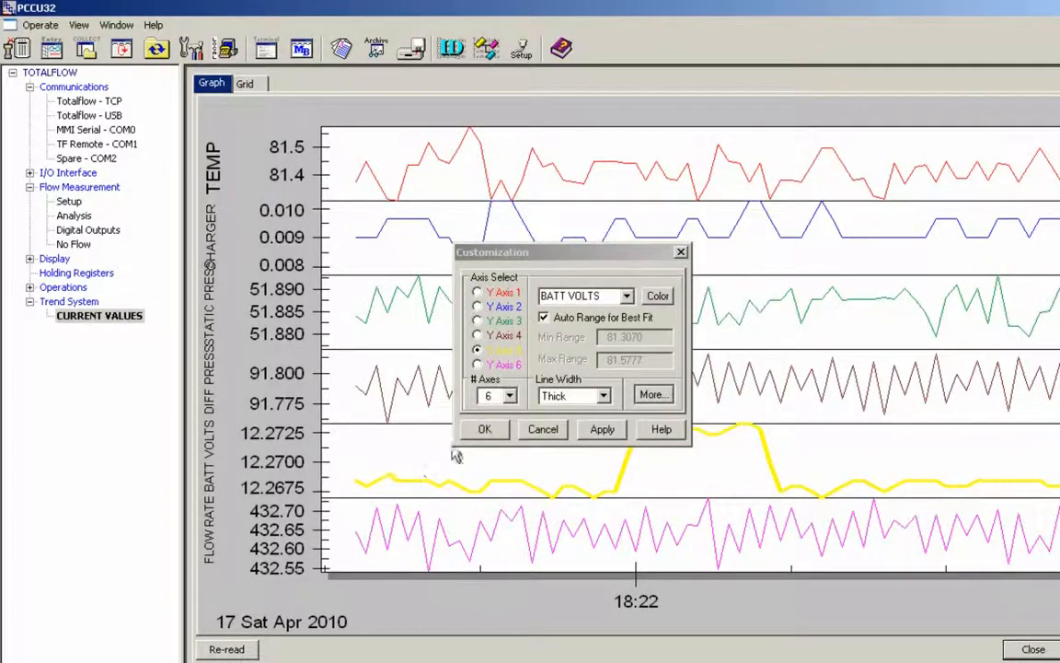
# - Set the Y Axis 5 line width to Thin, accept the customization and close the trend view
pyautogui.click(604, 396)
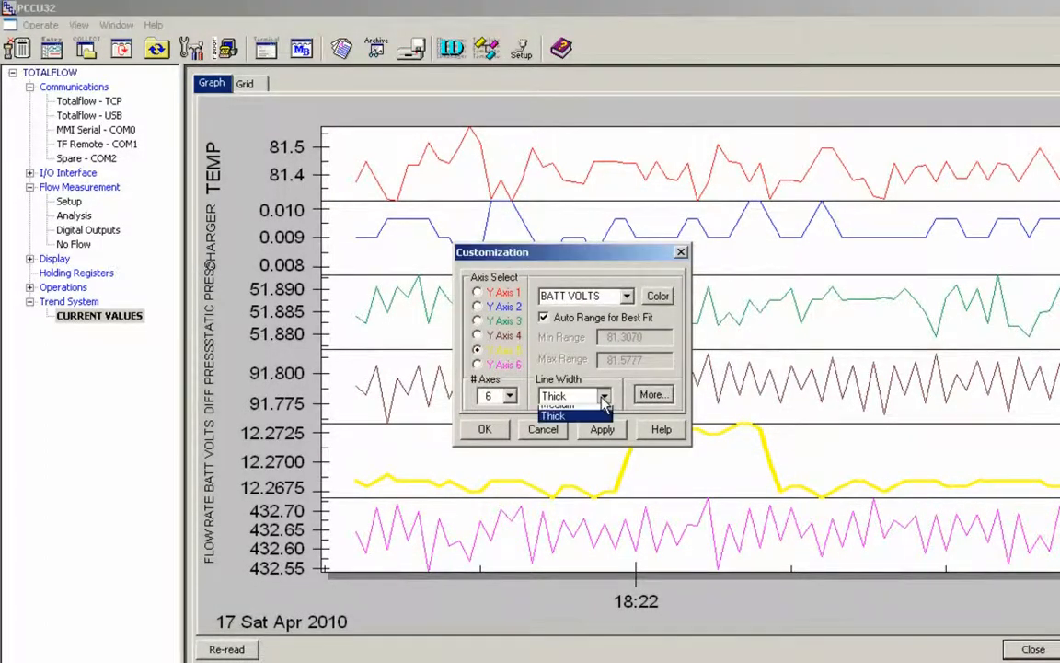
pyautogui.click(600, 409)
pyautogui.click(600, 429)
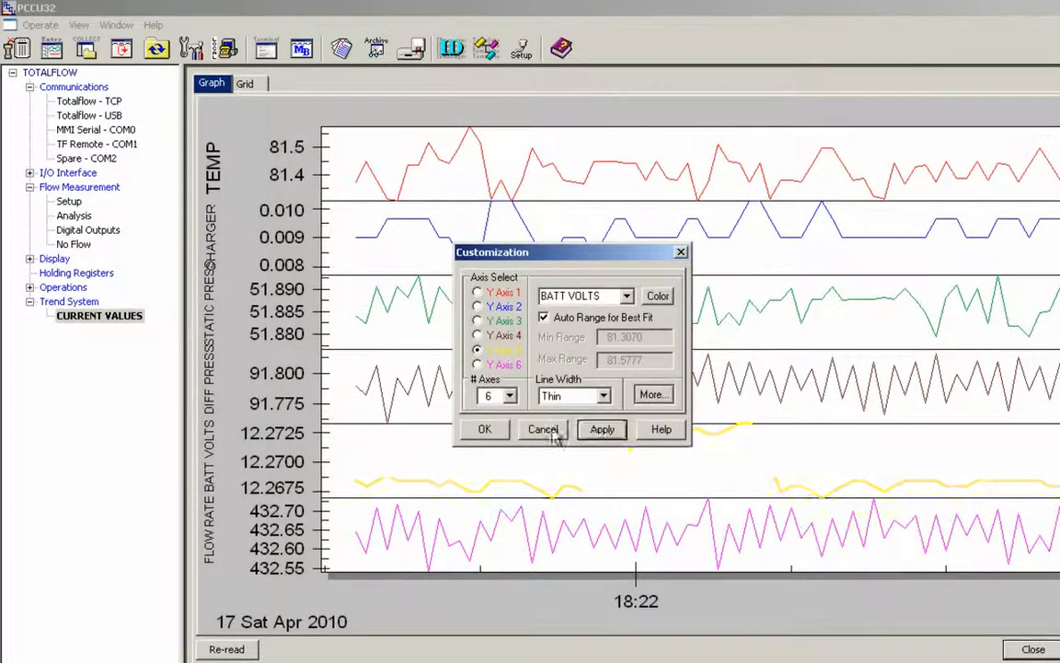
pyautogui.click(486, 431)
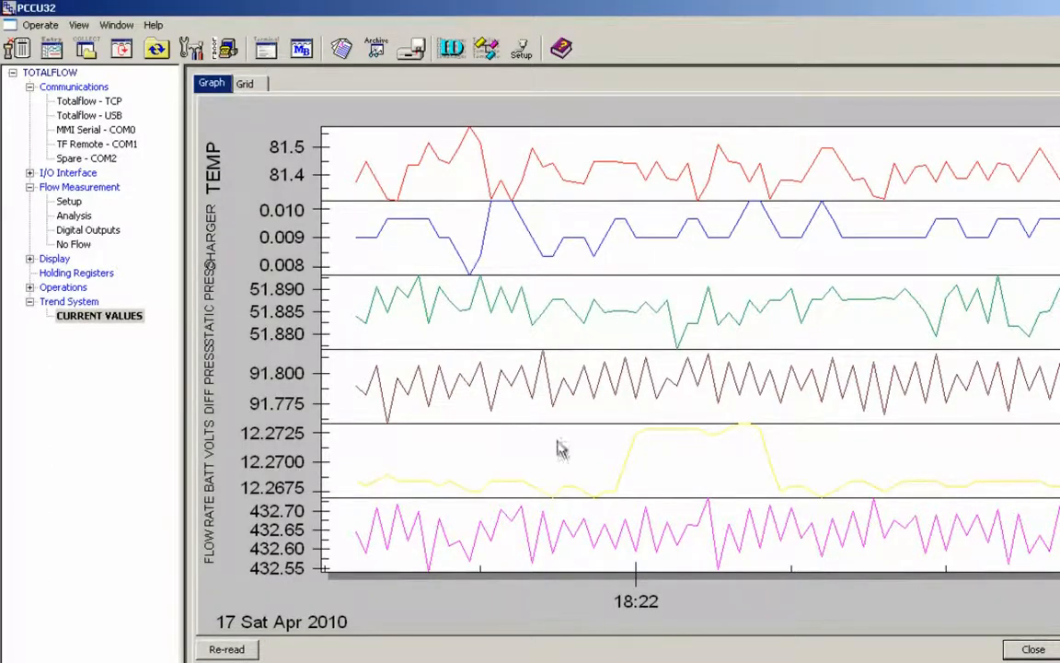
pyautogui.click(1014, 649)
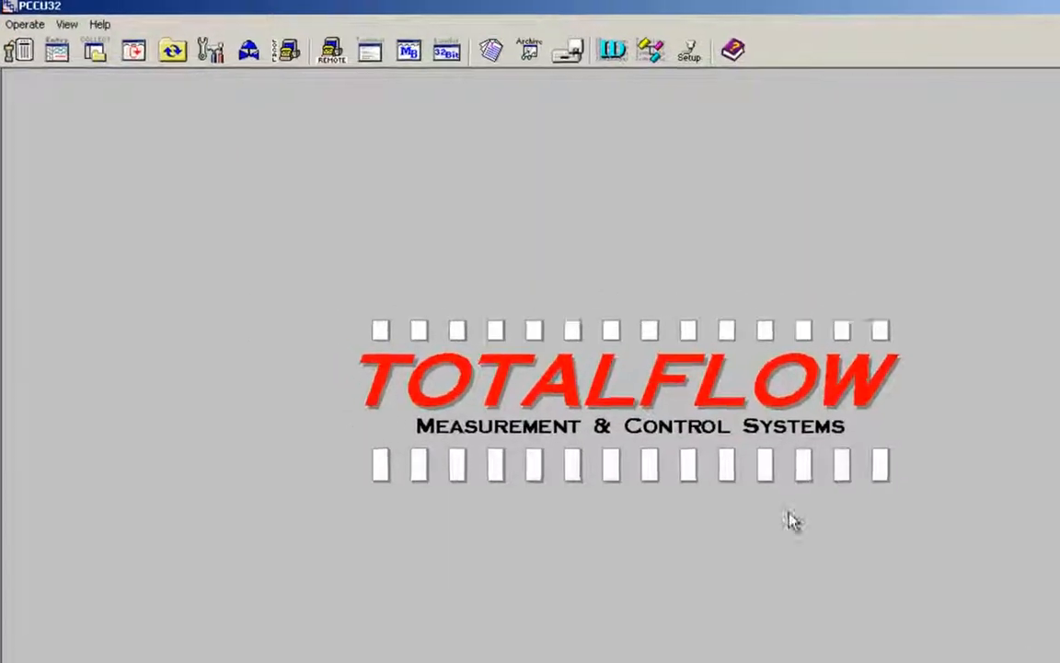